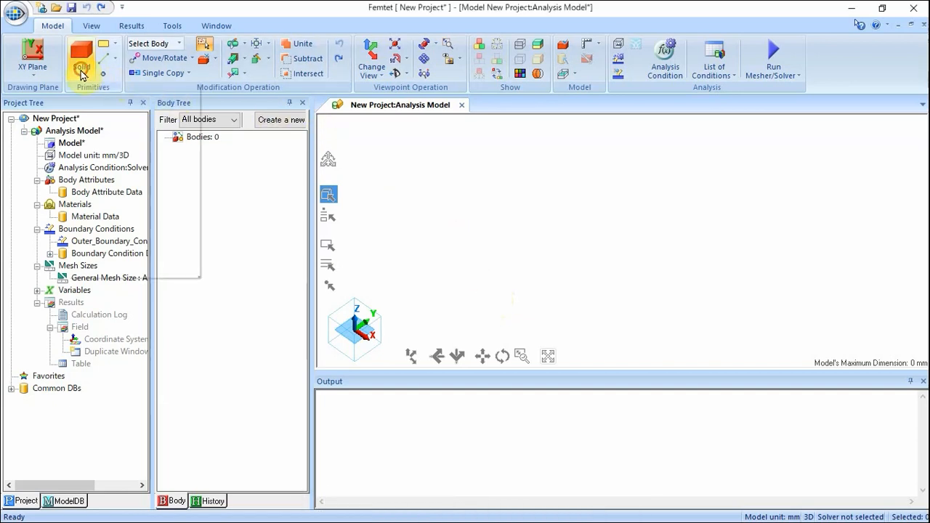
Start a length-specified box with its start point at the origin (0, 0, 0).
{"action": "left_click", "coordinate": [80, 66]}
{"action": "left_click", "coordinate": [109, 105]}
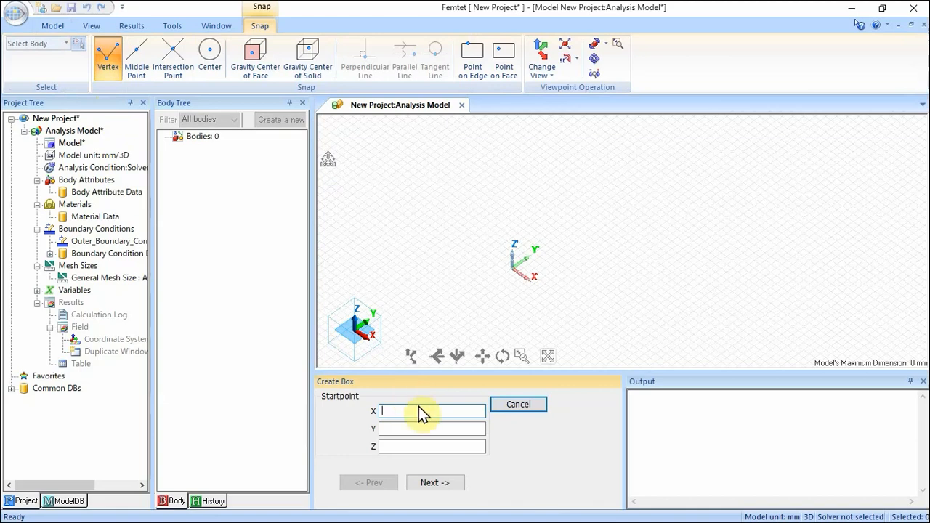
{"action": "type", "text": "0"}
{"action": "key", "text": "Tab"}
{"action": "type", "text": "00"}
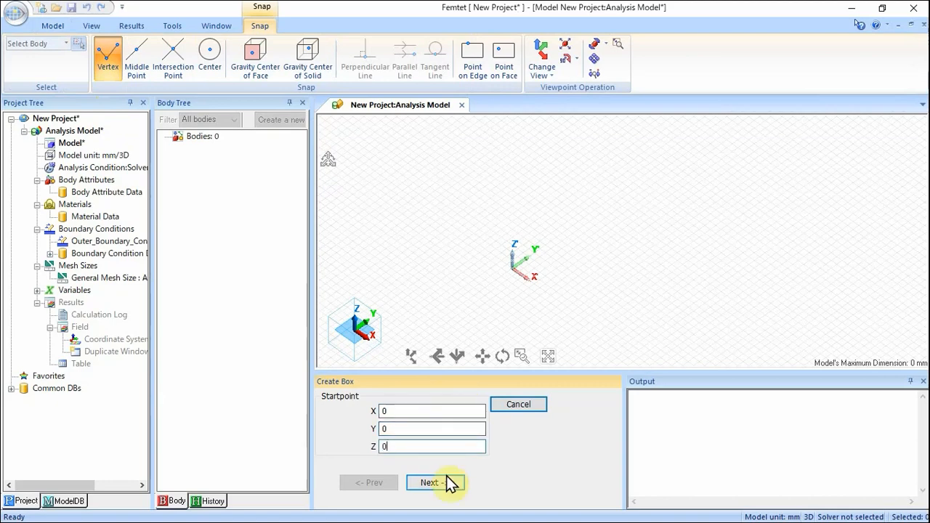
{"action": "left_click", "coordinate": [449, 483]}
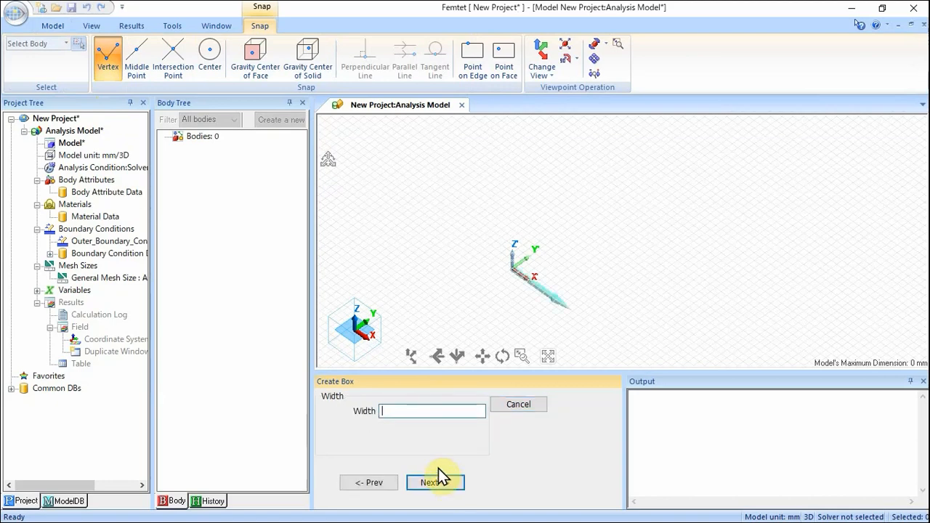
Give the box a width and depth of 100 mm and a height of 50 mm to complete it.
{"action": "type", "text": "10"}
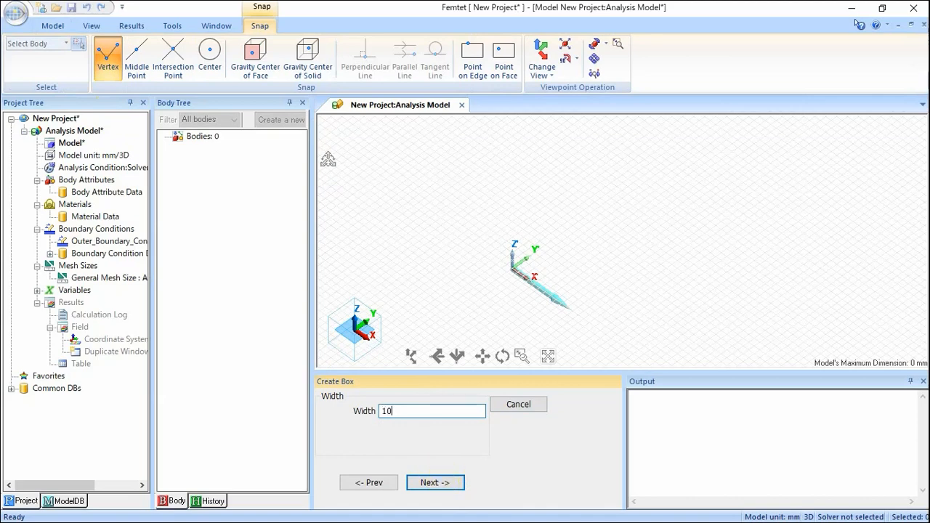
{"action": "type", "text": "0"}
{"action": "left_click", "coordinate": [438, 482]}
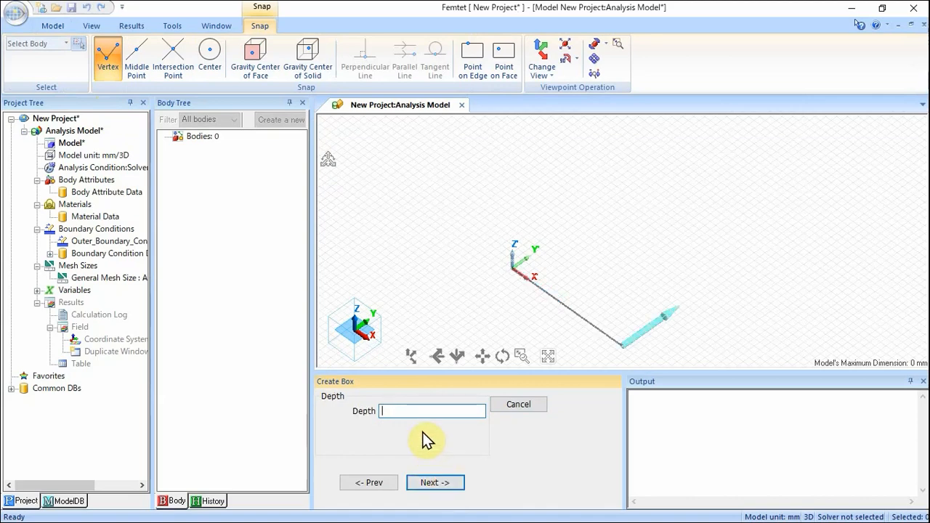
{"action": "type", "text": "100"}
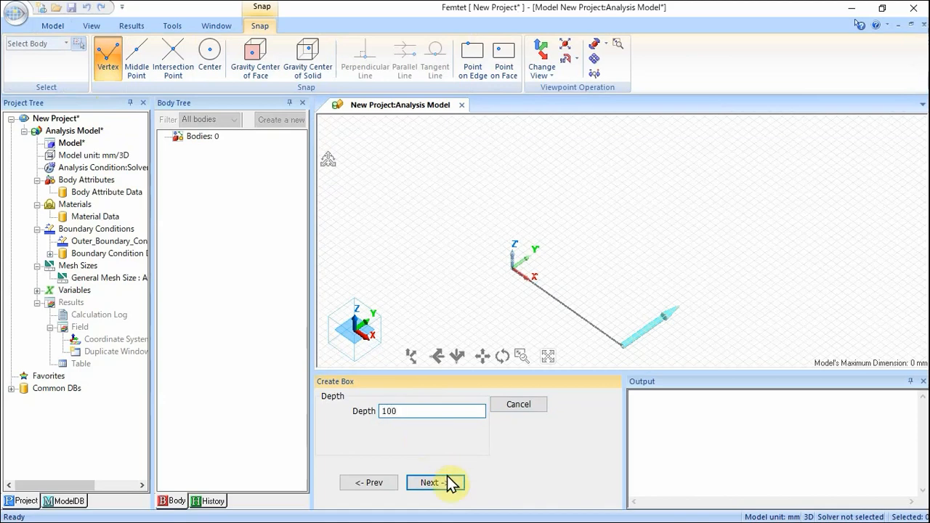
{"action": "left_click", "coordinate": [445, 483]}
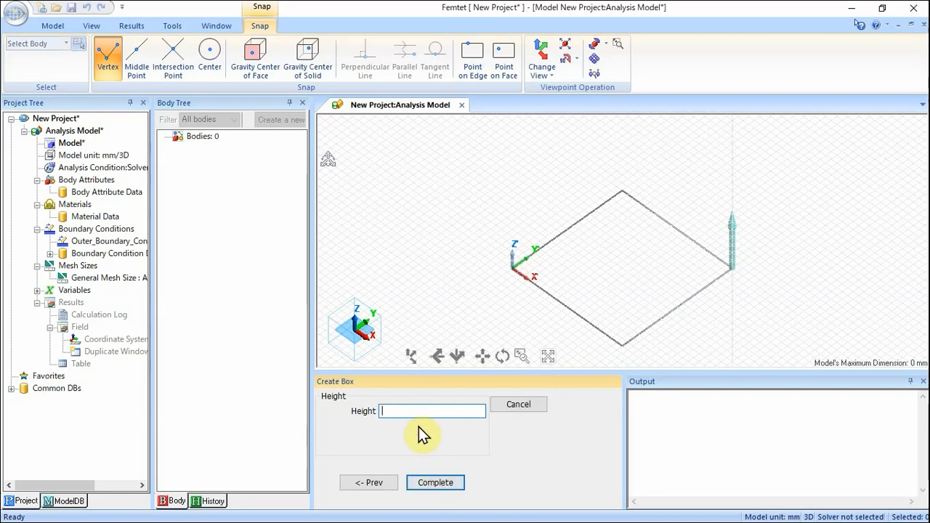
{"action": "type", "text": "30"}
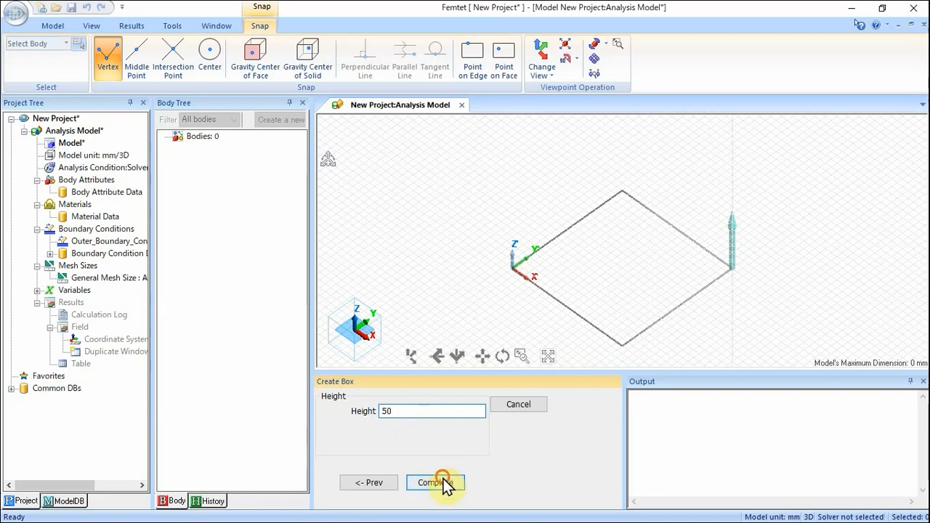
{"action": "left_click", "coordinate": [440, 483]}
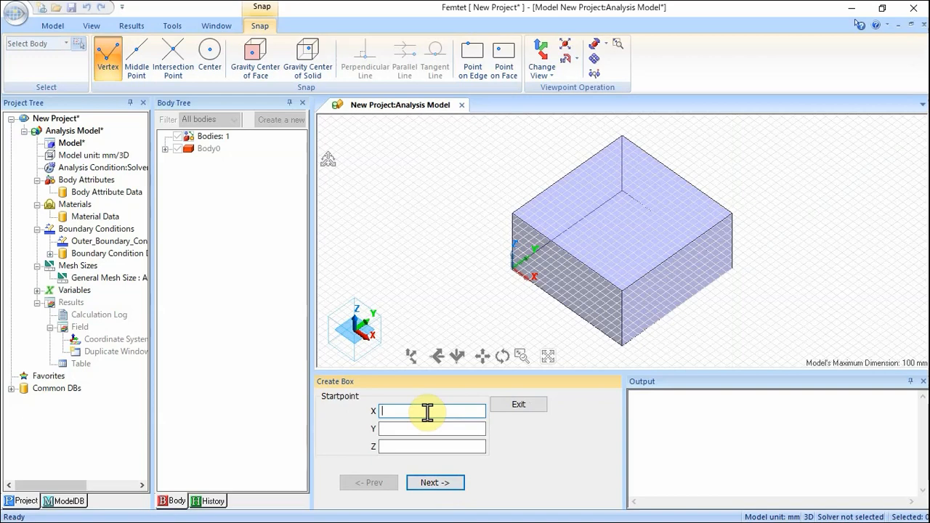
Start a second box with its start point at X 15, Y -20, Z 15.
{"action": "type", "text": "15"}
{"action": "key", "text": "Tab"}
{"action": "type", "text": "-20"}
{"action": "key", "text": "Tab"}
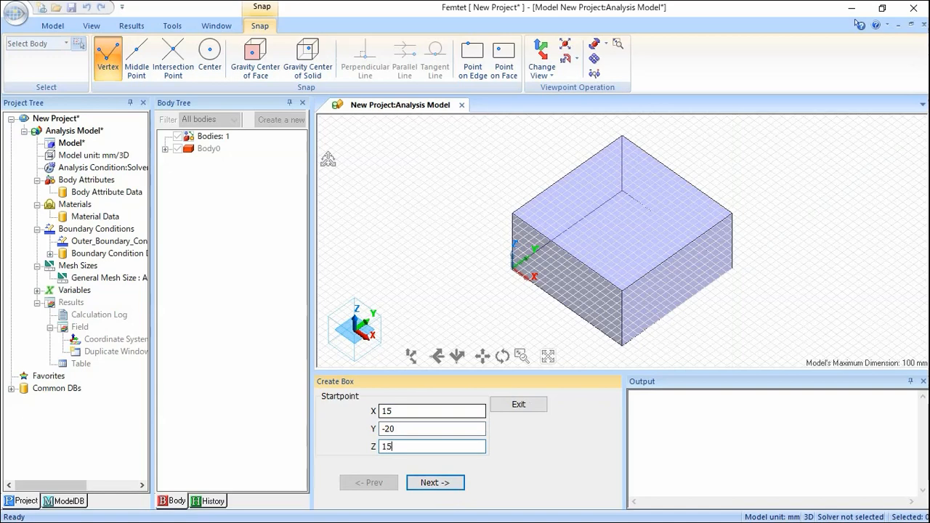
{"action": "left_click", "coordinate": [440, 484]}
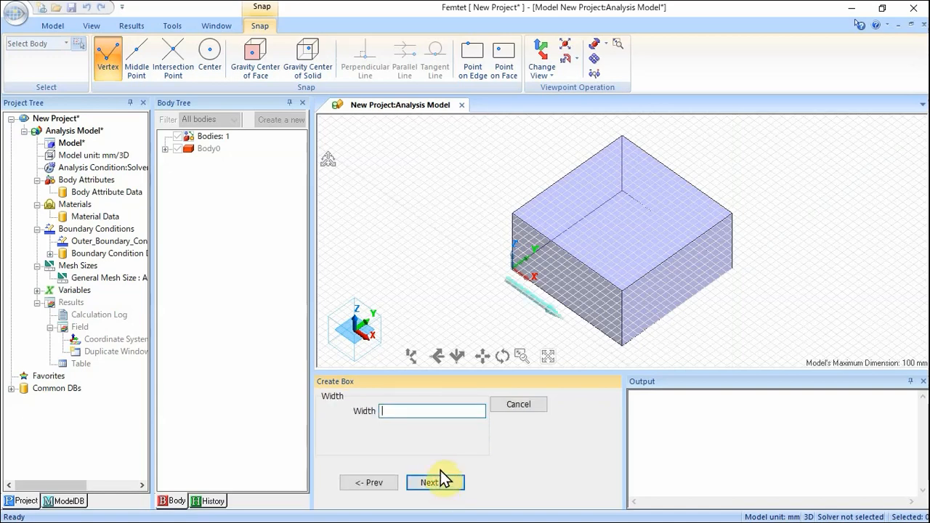
Complete the second box with width, depth and height of 20 mm each.
{"action": "type", "text": "20"}
{"action": "left_click", "coordinate": [442, 490]}
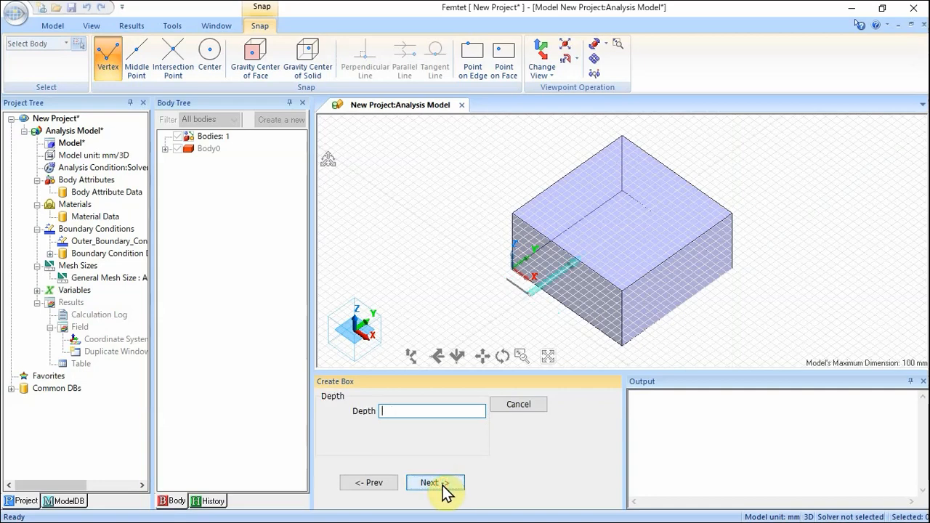
{"action": "type", "text": "20"}
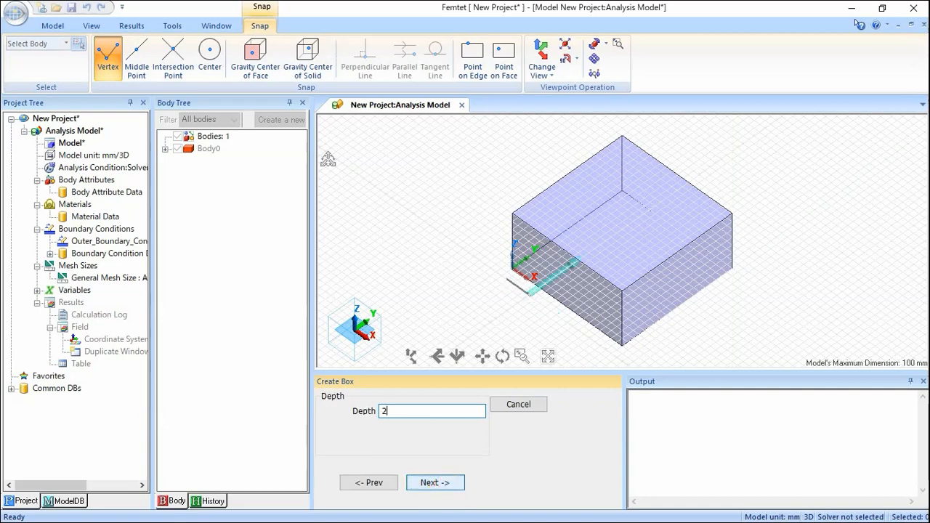
{"action": "left_click", "coordinate": [445, 484]}
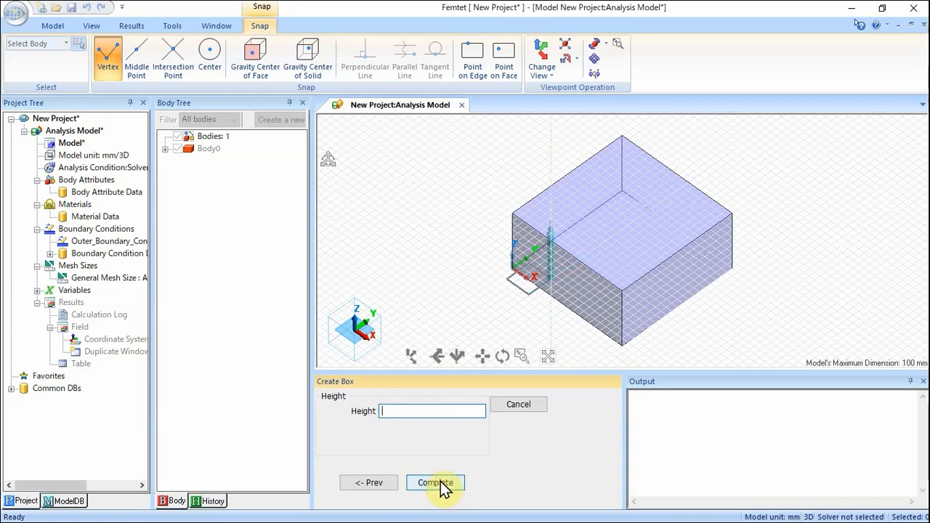
{"action": "type", "text": "20"}
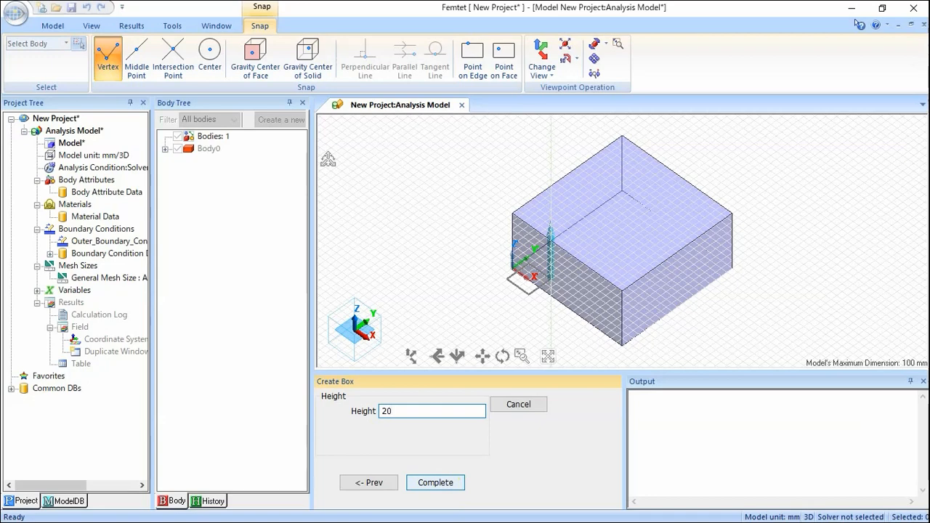
{"action": "left_click", "coordinate": [436, 485]}
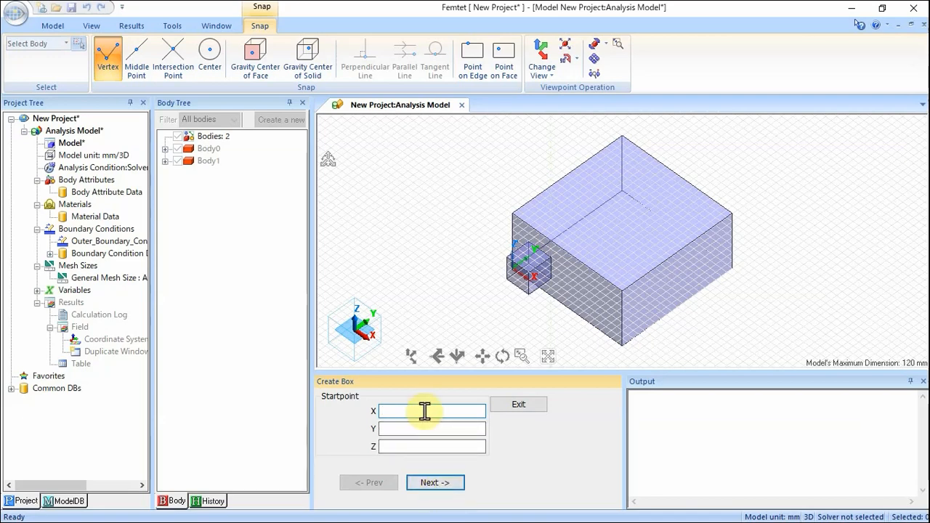
Start a third box with its start point at X 100, Y 65, Z 15.
{"action": "type", "text": "100"}
{"action": "key", "text": "Tab"}
{"action": "type", "text": "65"}
{"action": "key", "text": "Tab"}
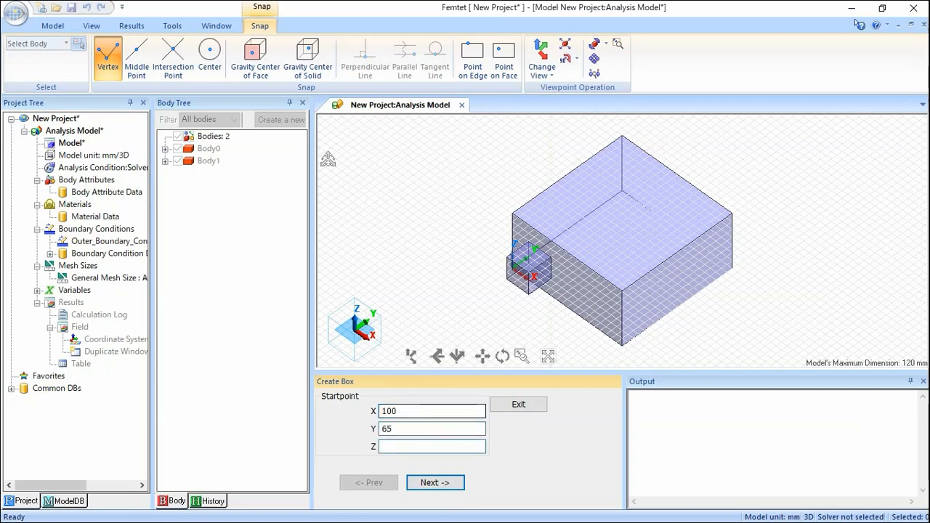
{"action": "type", "text": "15"}
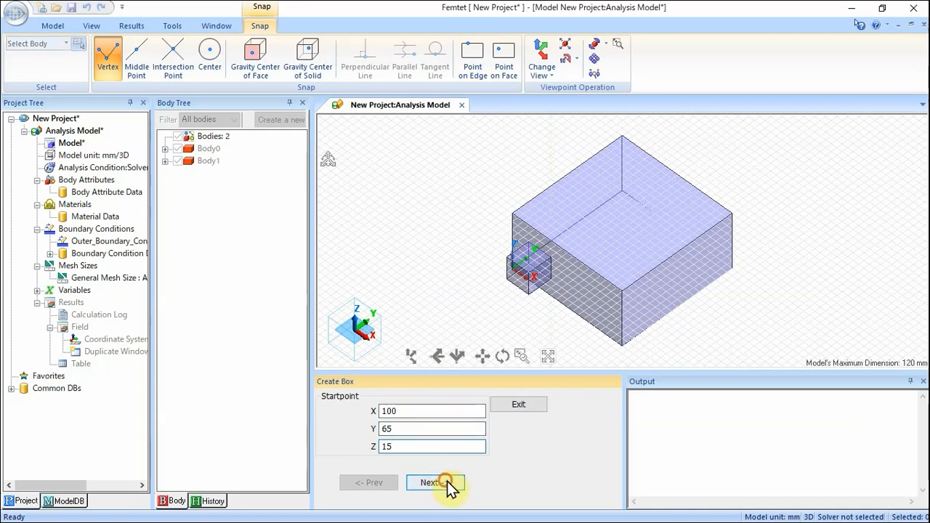
{"action": "left_click", "coordinate": [445, 485]}
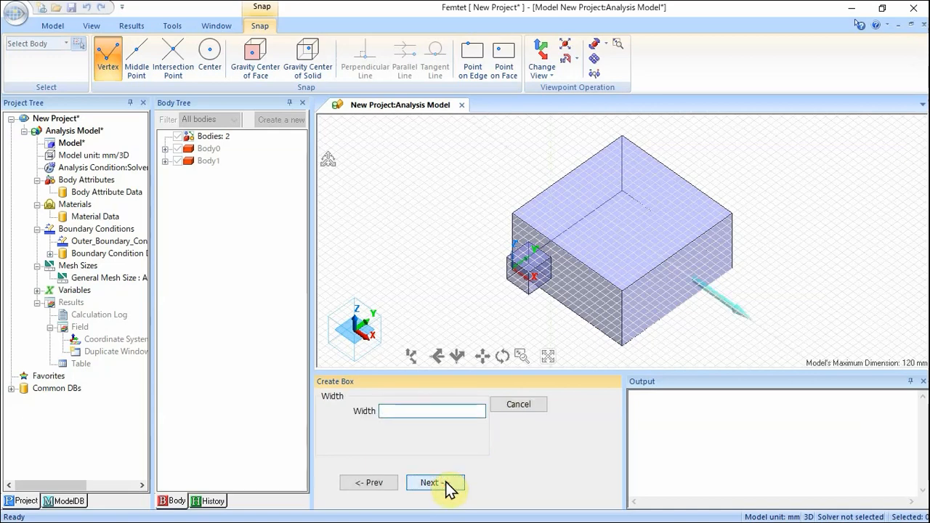
Complete the third box at 20 mm width, depth and height, then leave box creation.
{"action": "type", "text": "20"}
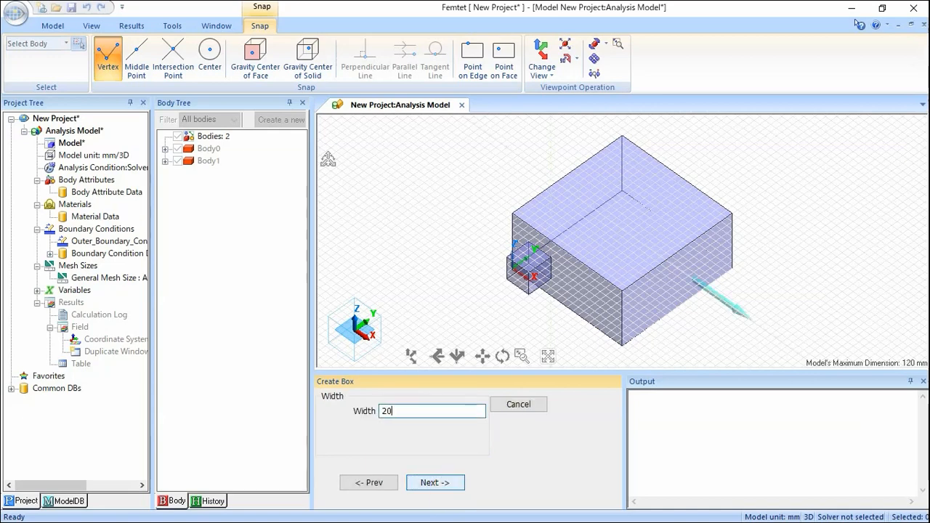
{"action": "left_click", "coordinate": [438, 485]}
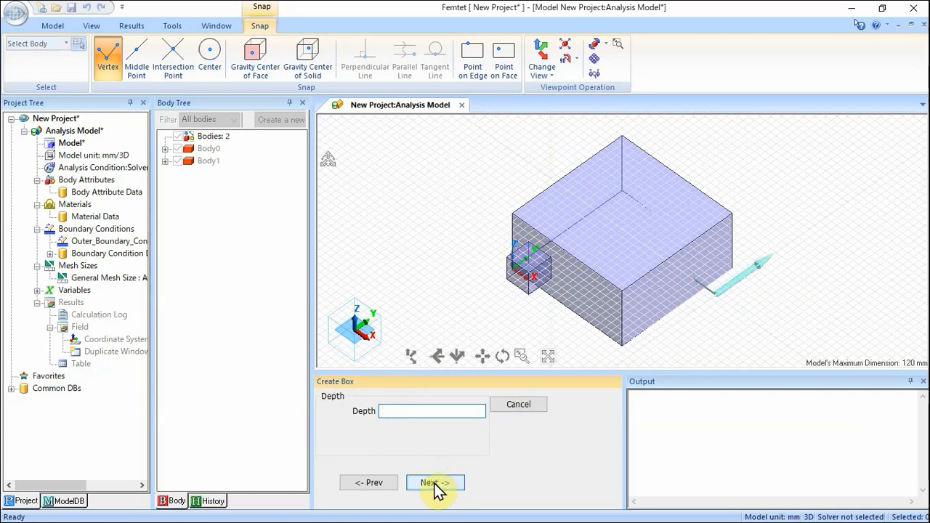
{"action": "type", "text": "20"}
{"action": "left_click", "coordinate": [438, 485]}
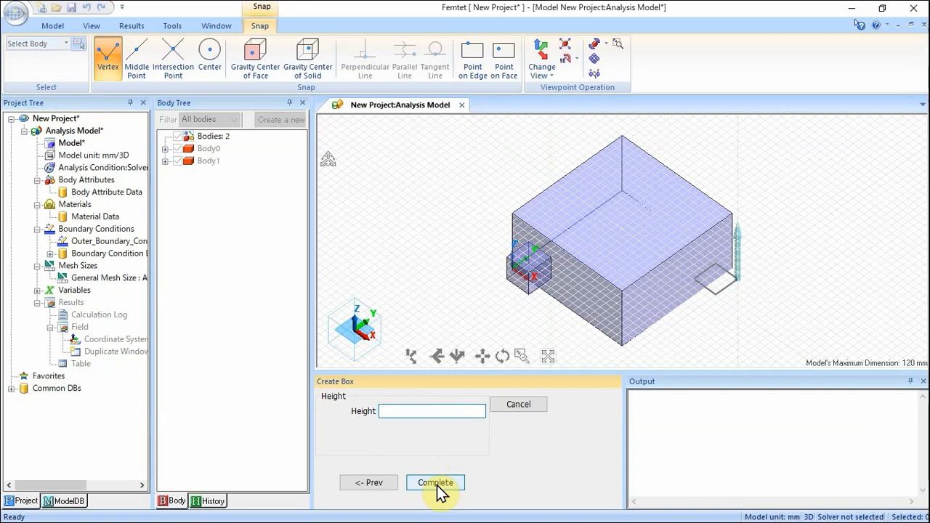
{"action": "type", "text": "20"}
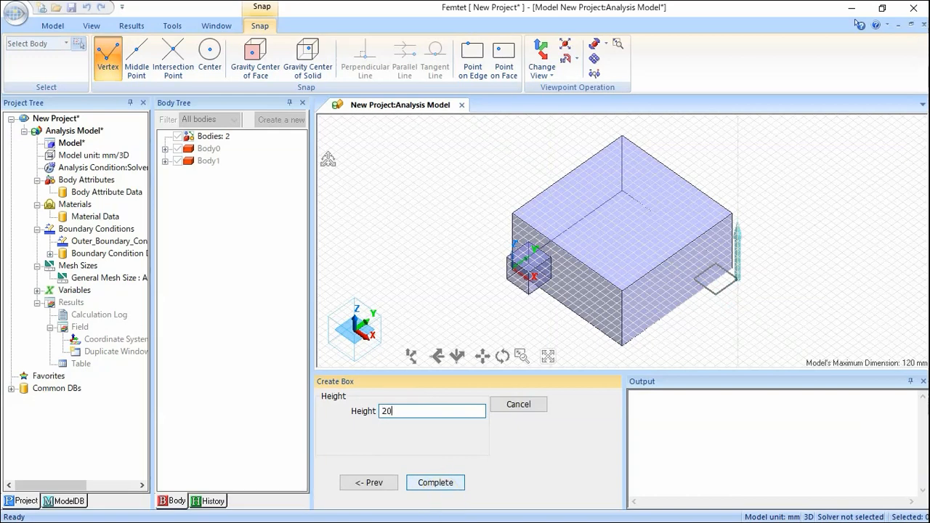
{"action": "left_click", "coordinate": [437, 485]}
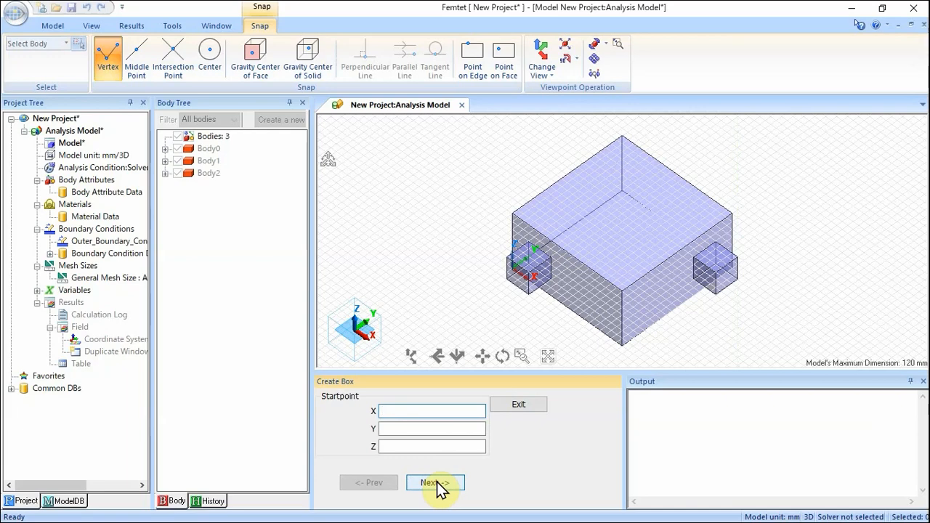
{"action": "left_click", "coordinate": [523, 403]}
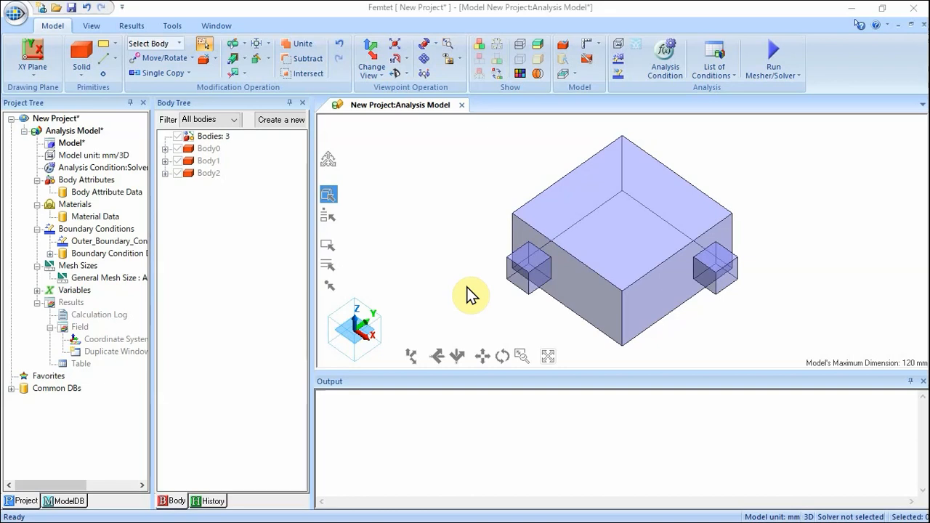
Unite all three boxes into a single body.
{"action": "left_click", "coordinate": [306, 45]}
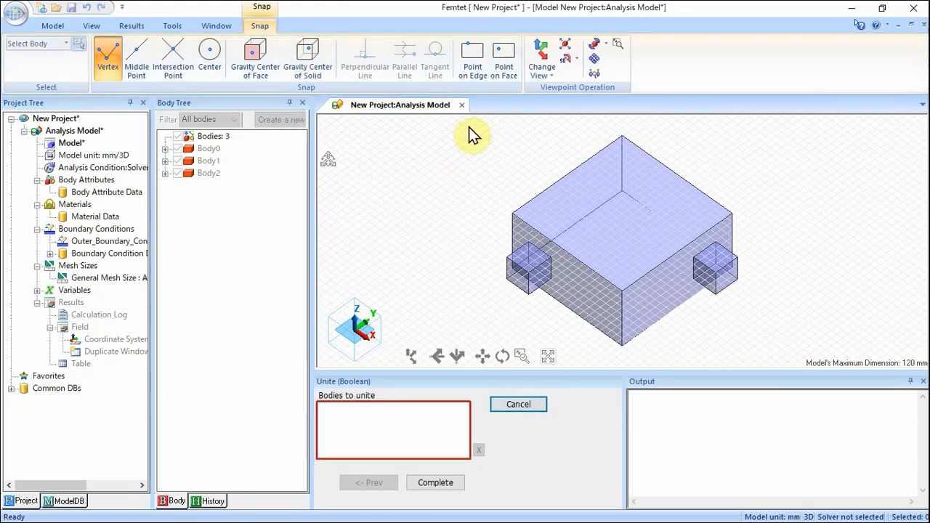
{"action": "left_click_drag", "start_coordinate": [470, 125], "coordinate": [773, 358]}
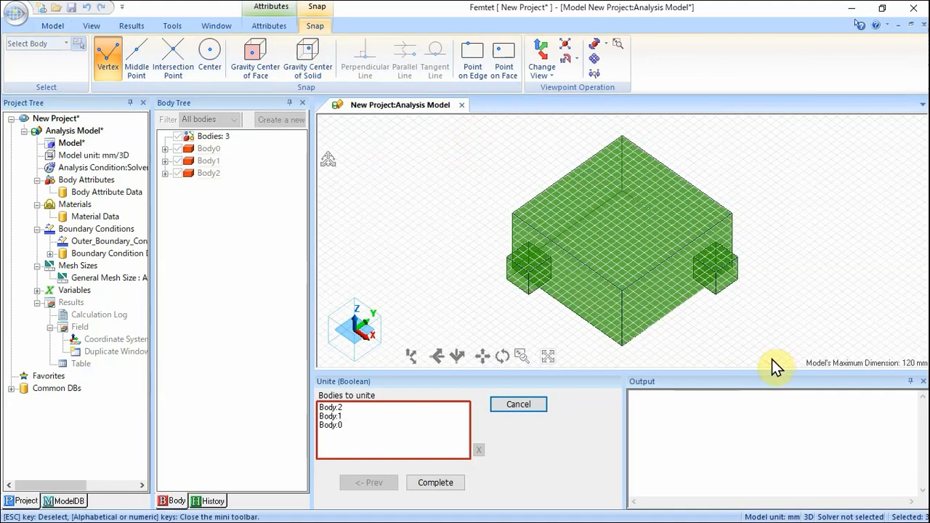
{"action": "left_click", "coordinate": [441, 483]}
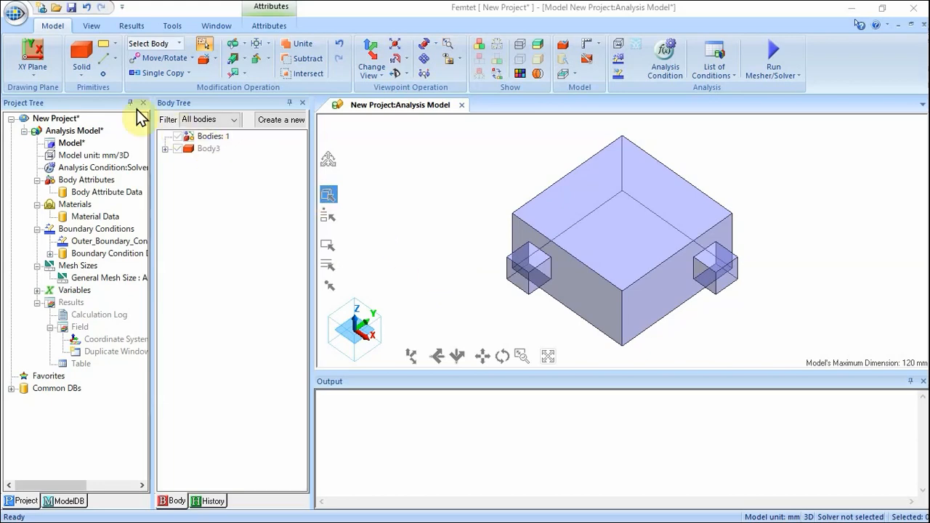
Start a cylinder with its centre at X 25, Y 75, Z 0.
{"action": "left_click", "coordinate": [82, 69]}
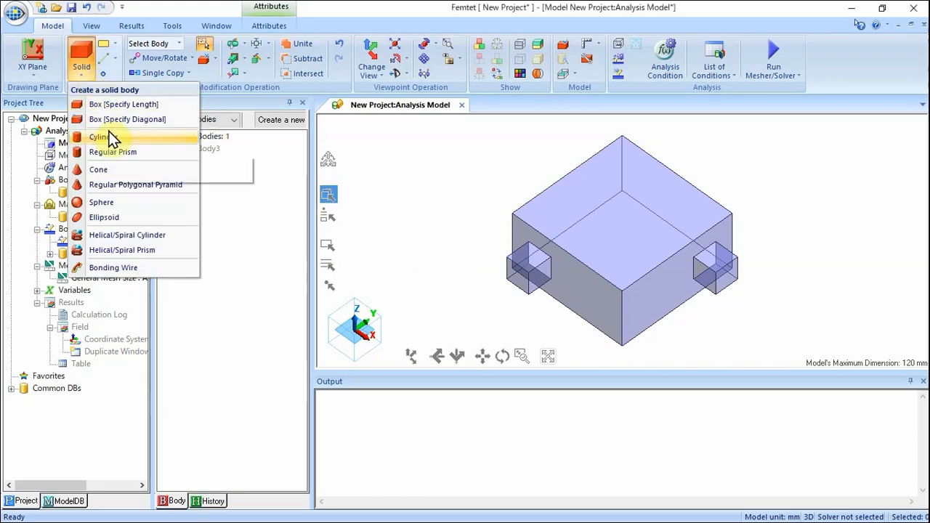
{"action": "left_click", "coordinate": [113, 137]}
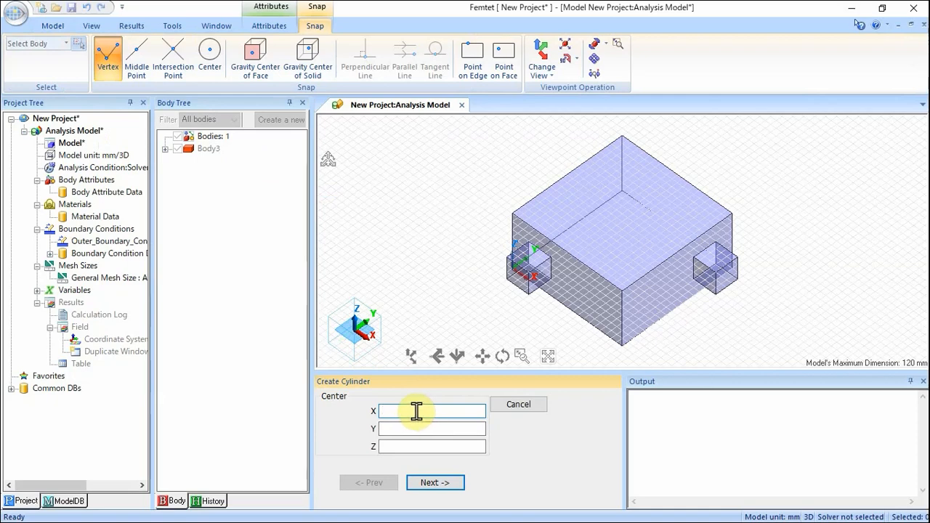
{"action": "type", "text": "25"}
{"action": "key", "text": "Tab"}
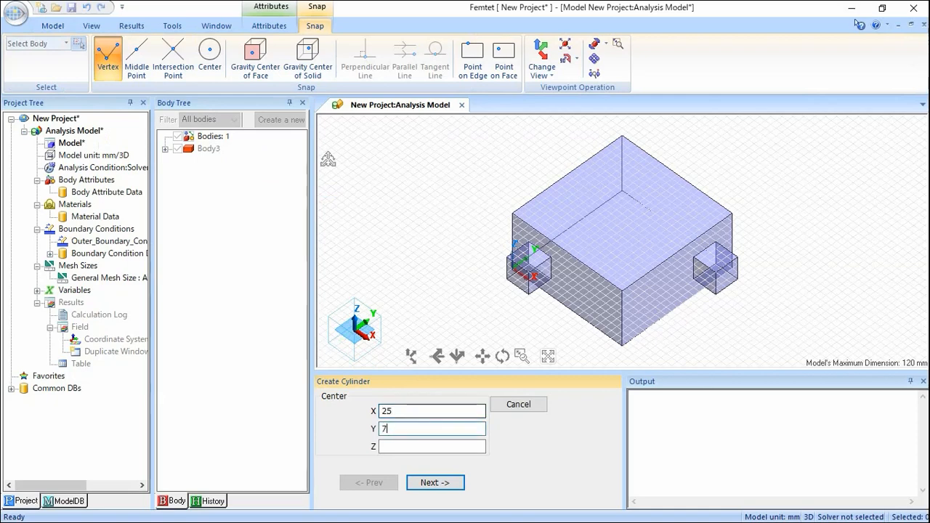
{"action": "type", "text": "0"}
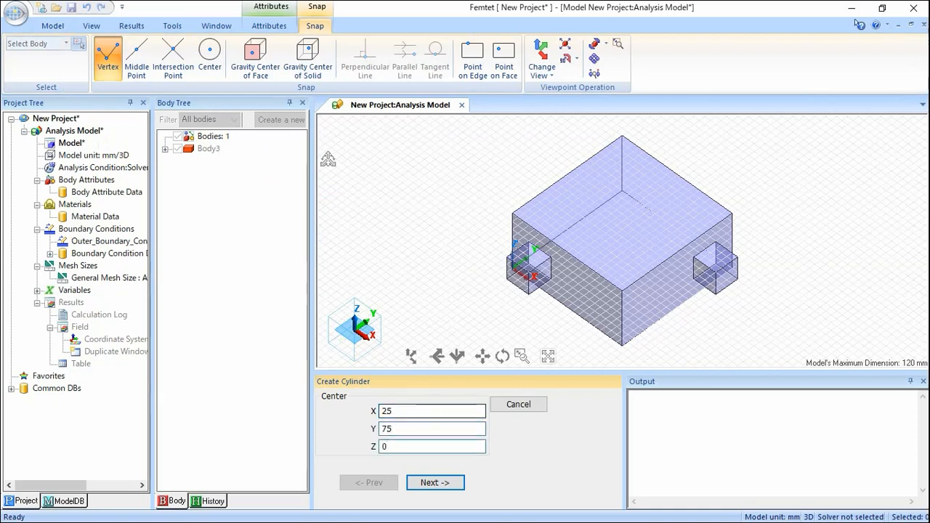
{"action": "left_click", "coordinate": [436, 481]}
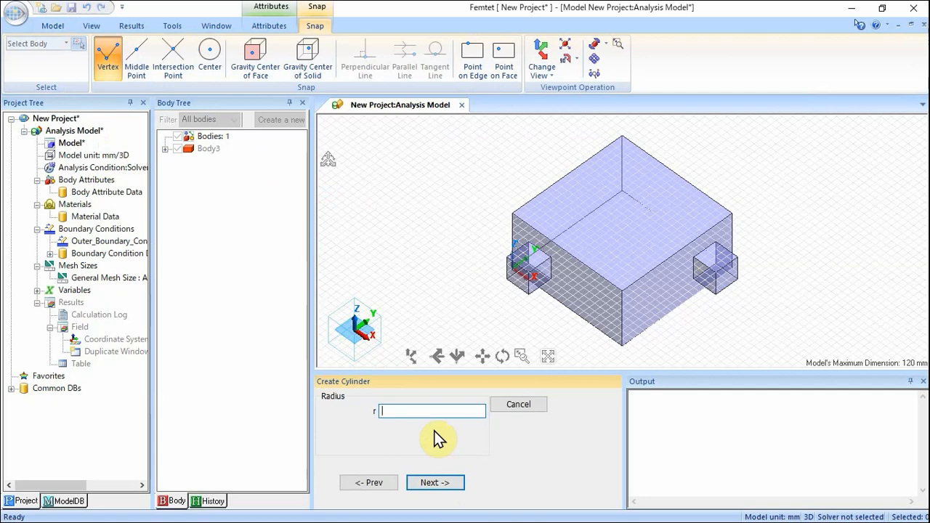
Complete the cylinder with radius 10 mm and height 50 mm, then leave cylinder creation.
{"action": "type", "text": "10"}
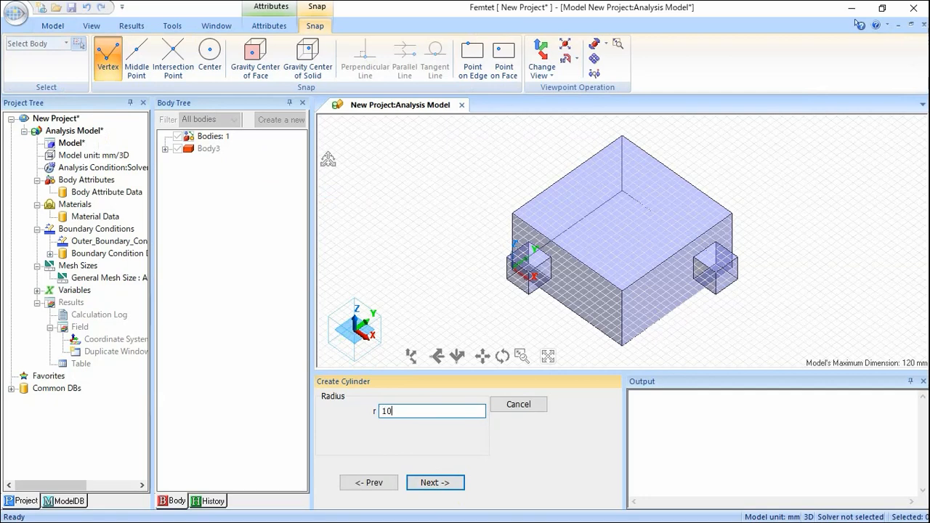
{"action": "left_click", "coordinate": [436, 483]}
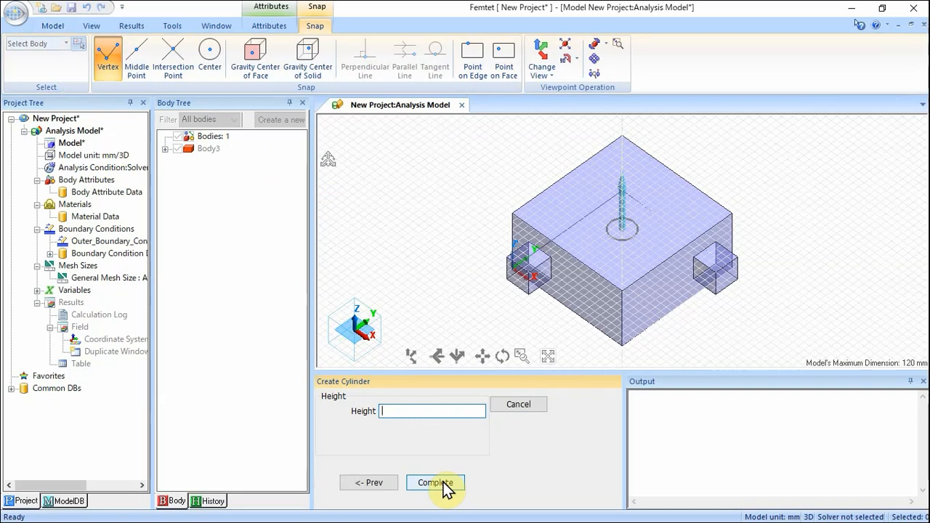
{"action": "type", "text": "50"}
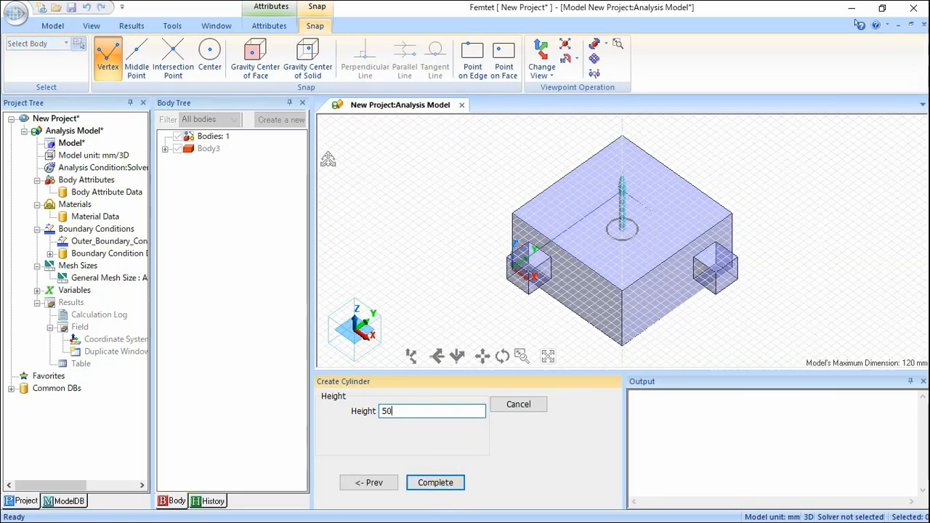
{"action": "left_click", "coordinate": [444, 485]}
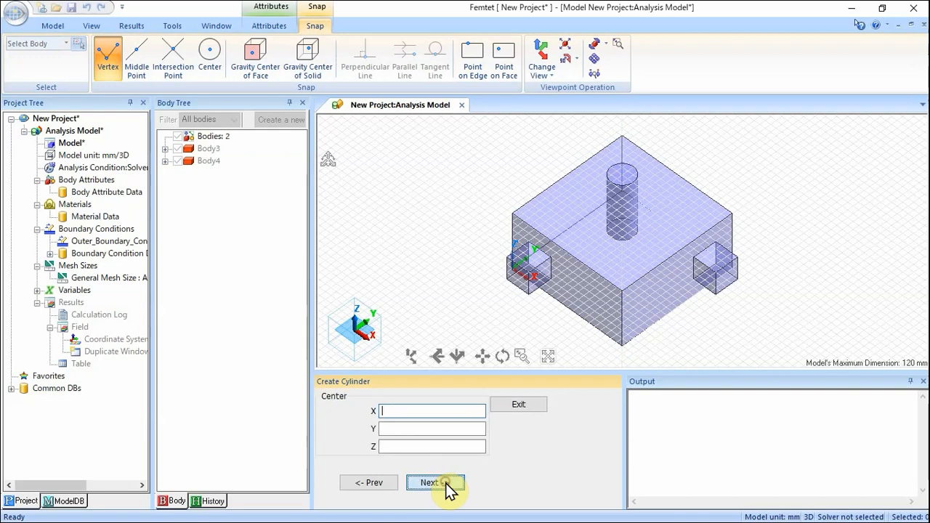
{"action": "left_click", "coordinate": [530, 407]}
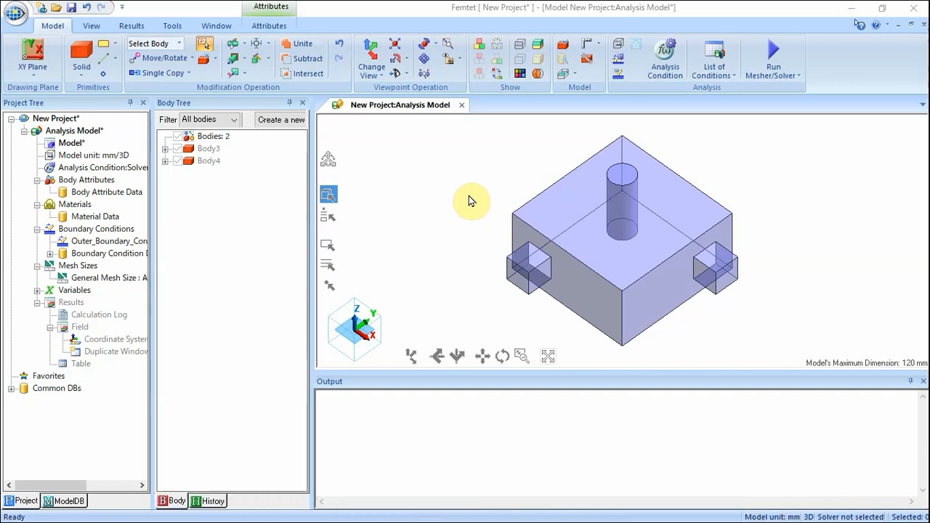
Set the analysis condition solver to Fluid Analysis and confirm the steady-state turbulent settings.
{"action": "left_click", "coordinate": [650, 66]}
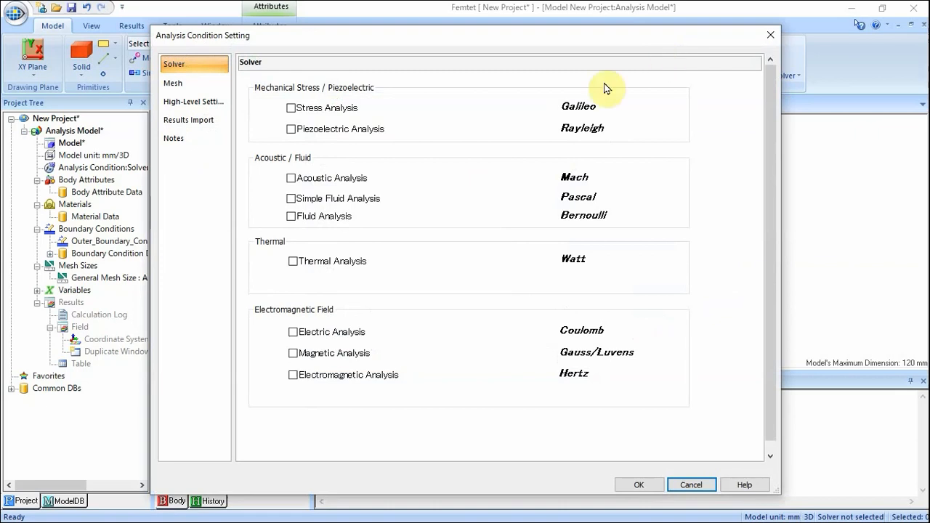
{"action": "left_click", "coordinate": [291, 216]}
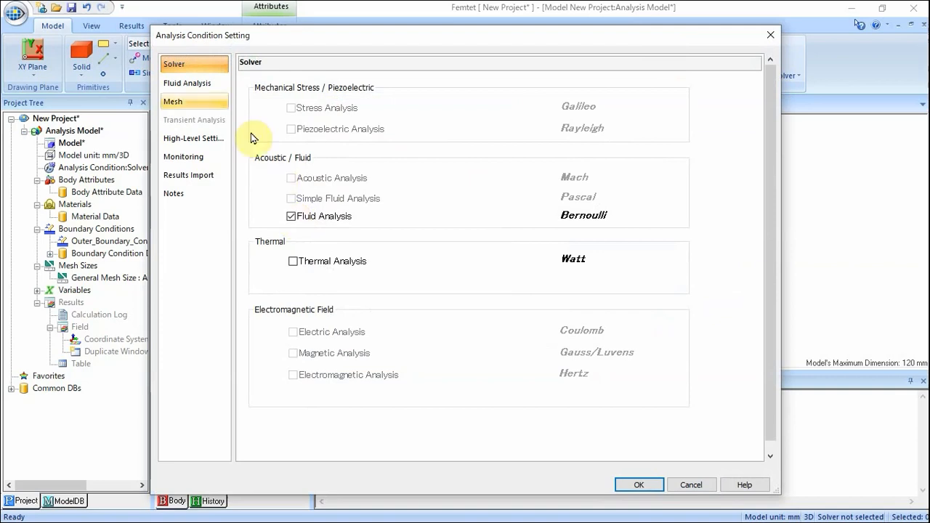
{"action": "left_click", "coordinate": [207, 85]}
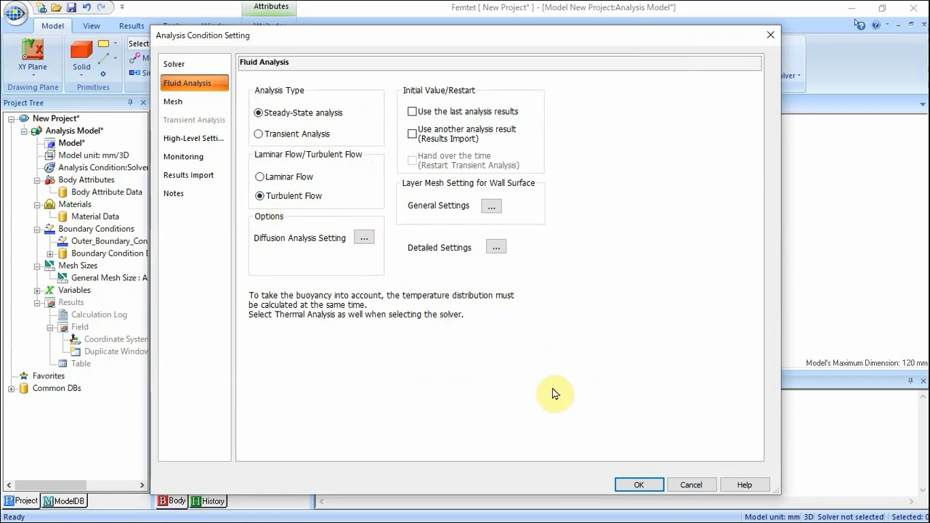
{"action": "left_click", "coordinate": [638, 483]}
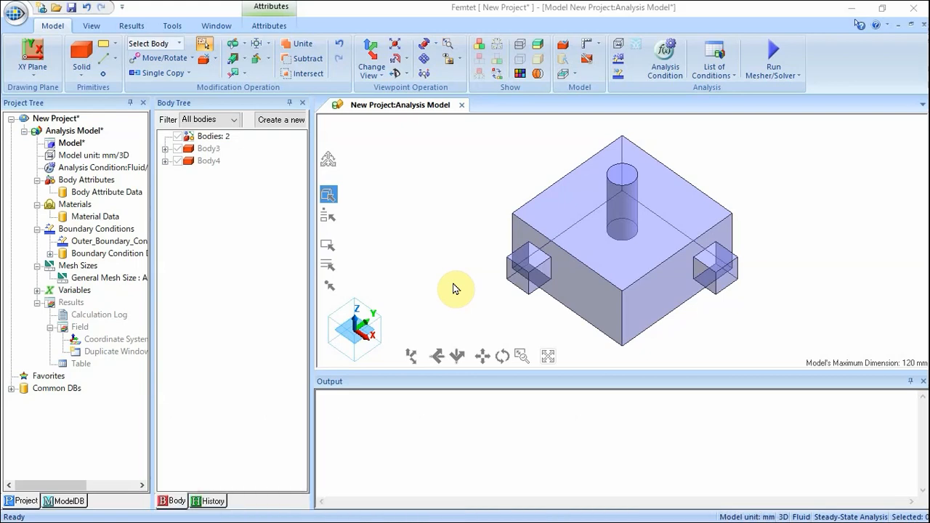
Assign the united box body the body attribute name FlowPath and the fluid material 000_Air.
{"action": "left_click", "coordinate": [552, 217]}
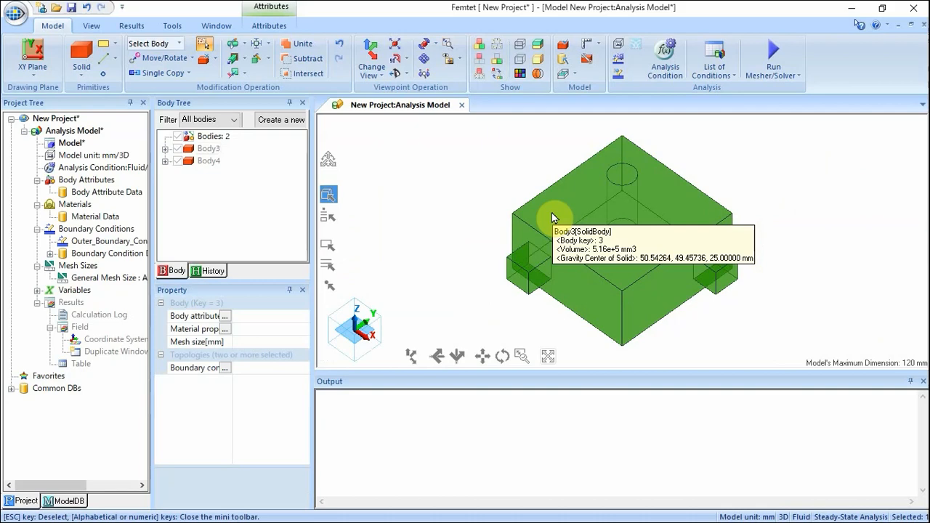
{"action": "right_click", "coordinate": [552, 217]}
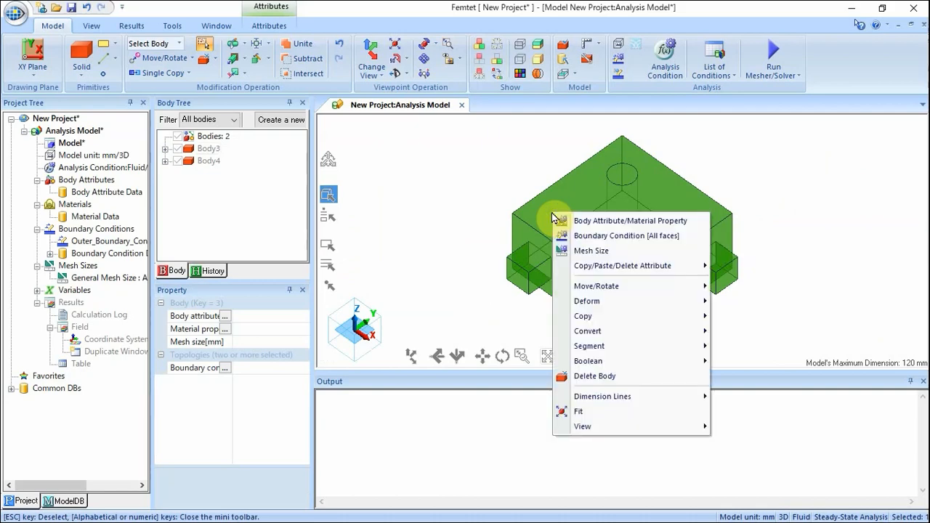
{"action": "left_click", "coordinate": [590, 221]}
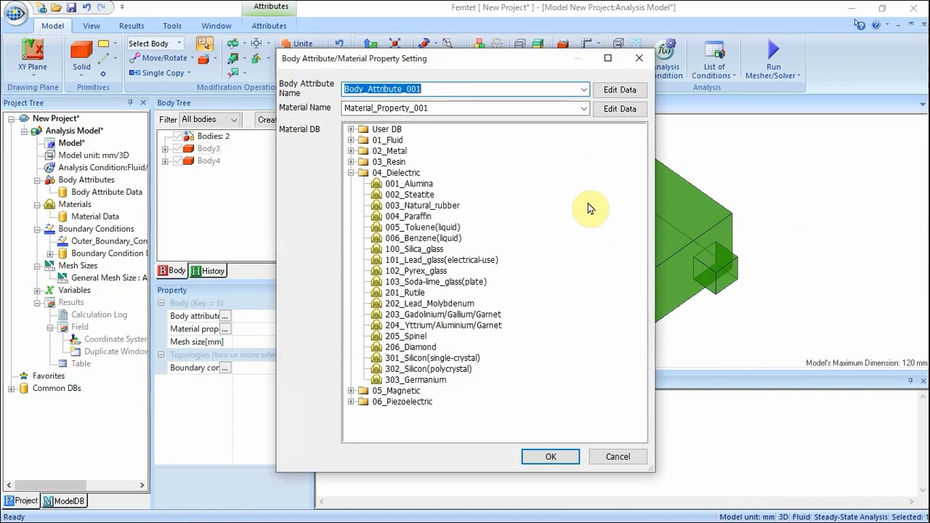
{"action": "type", "text": "FlowPath"}
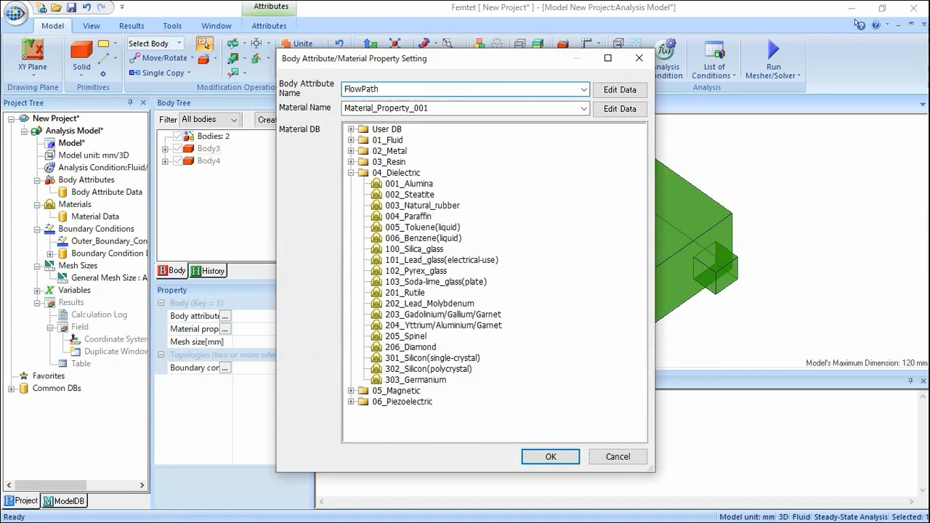
{"action": "left_click", "coordinate": [351, 173]}
{"action": "left_click", "coordinate": [350, 140]}
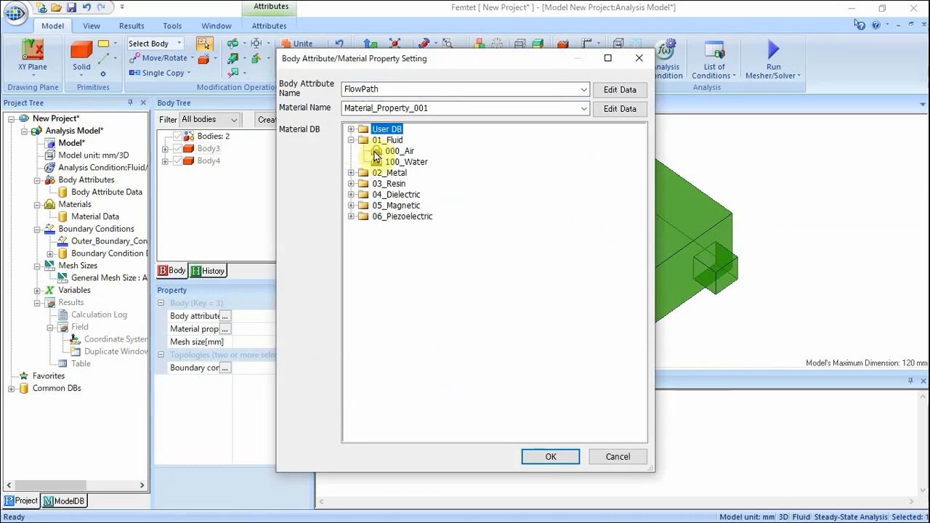
{"action": "left_click", "coordinate": [376, 154]}
{"action": "left_click", "coordinate": [551, 456]}
{"action": "left_click", "coordinate": [496, 158]}
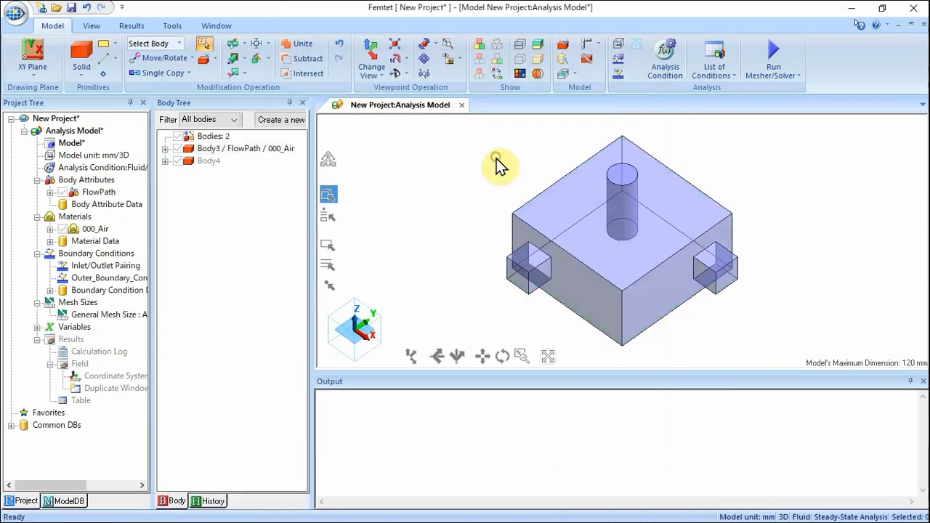
Open the cylinder's body attribute settings and name its attribute Column.
{"action": "left_click", "coordinate": [633, 182]}
{"action": "right_click", "coordinate": [633, 183]}
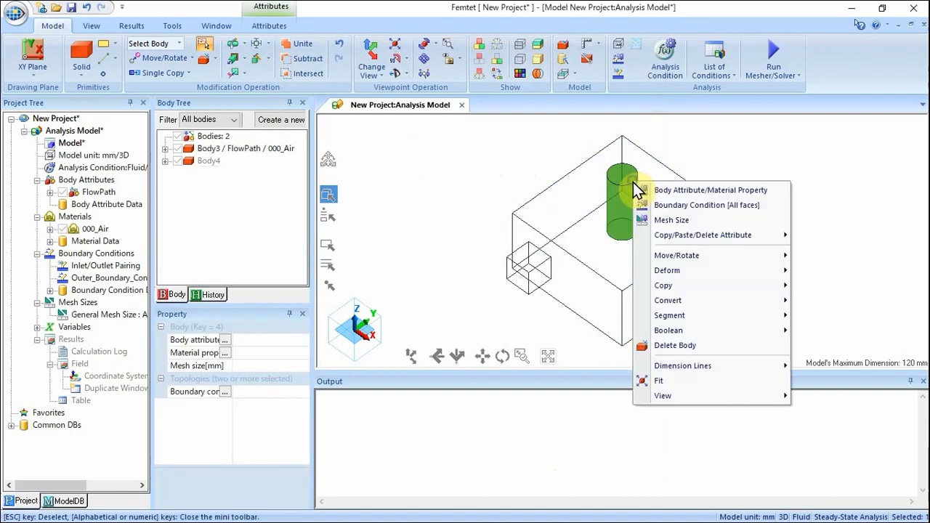
{"action": "left_click", "coordinate": [656, 191]}
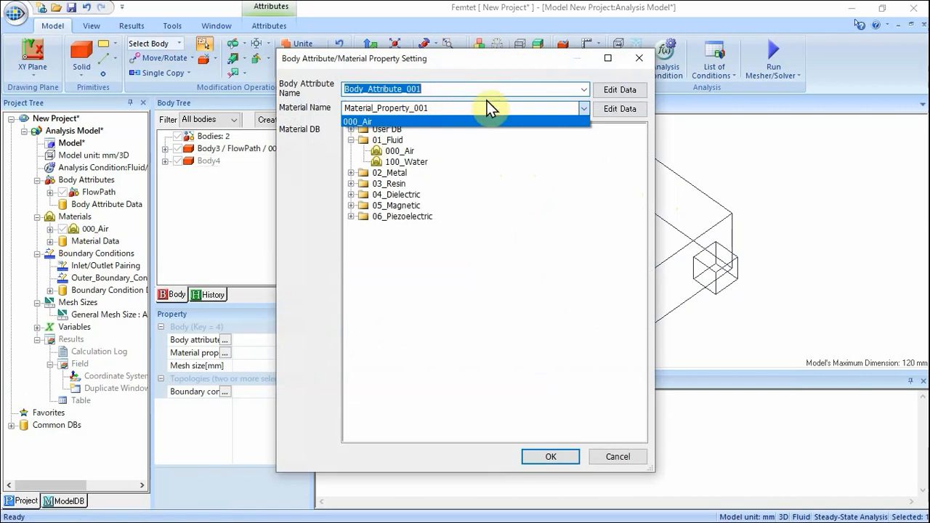
{"action": "type", "text": "Column"}
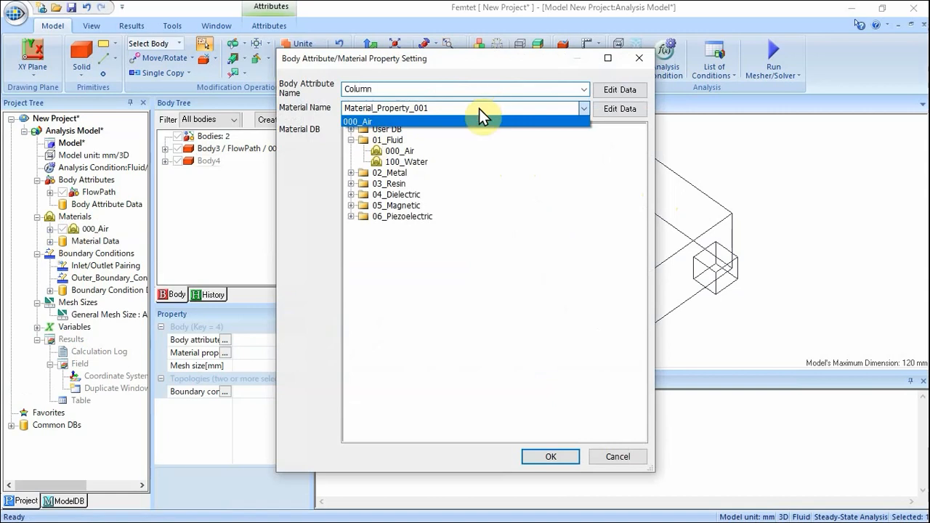
{"action": "left_click", "coordinate": [359, 145]}
Choose 007_Fe from the metal materials for the cylinder, review its material data, and confirm the assignment.
{"action": "left_click", "coordinate": [351, 139]}
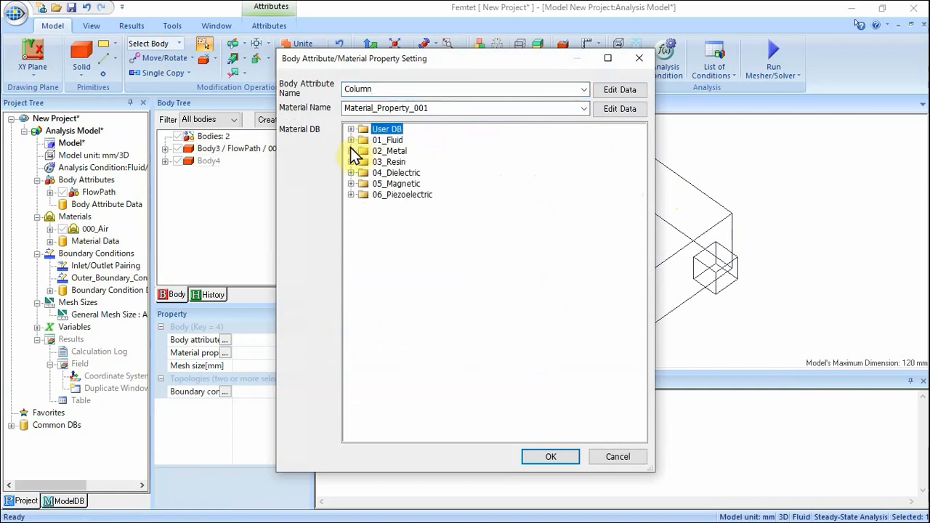
{"action": "left_click", "coordinate": [351, 150]}
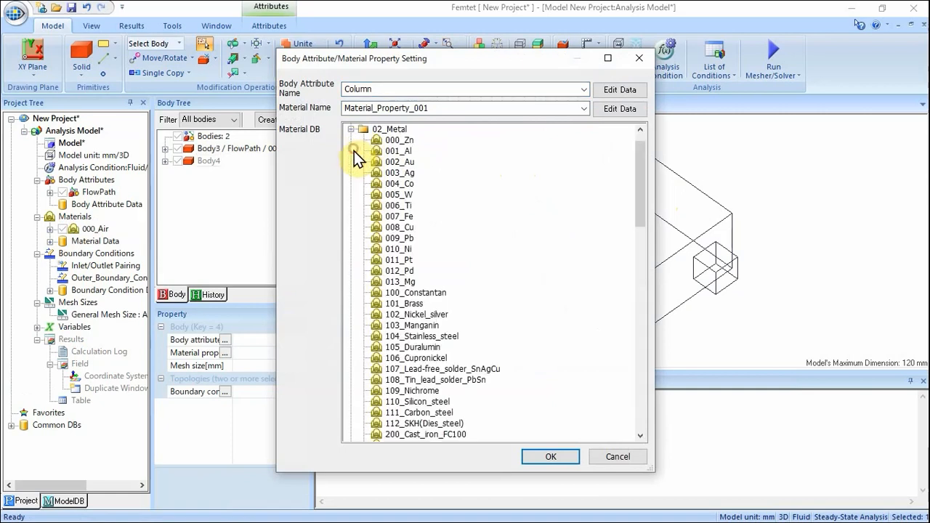
{"action": "left_click", "coordinate": [407, 216]}
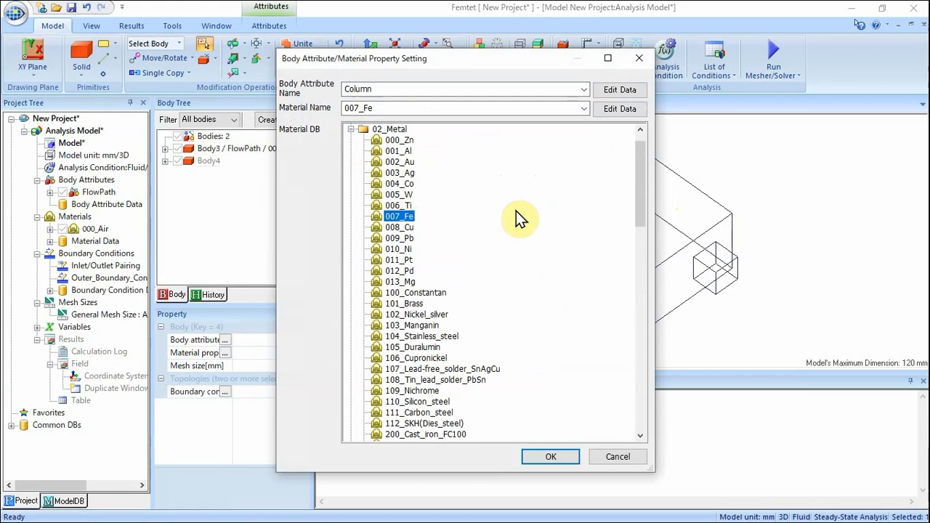
{"action": "left_click", "coordinate": [620, 109]}
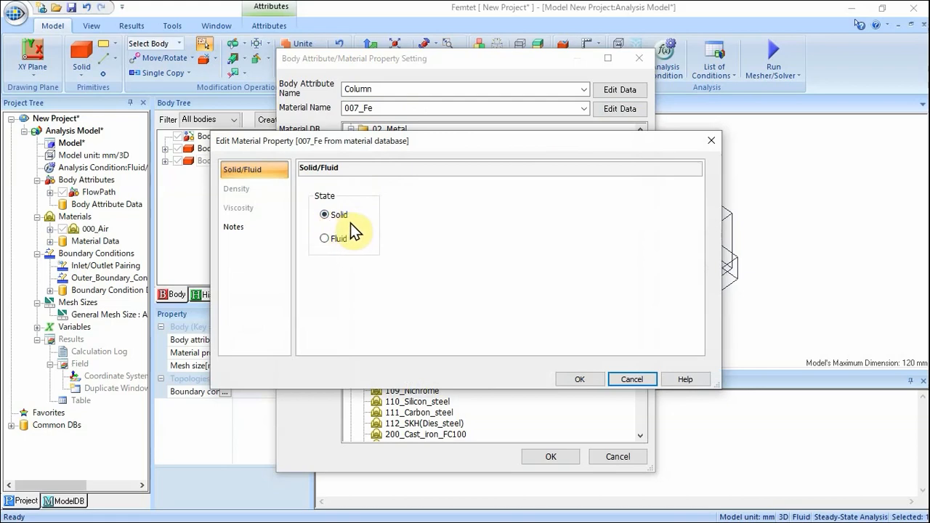
{"action": "left_click", "coordinate": [590, 378]}
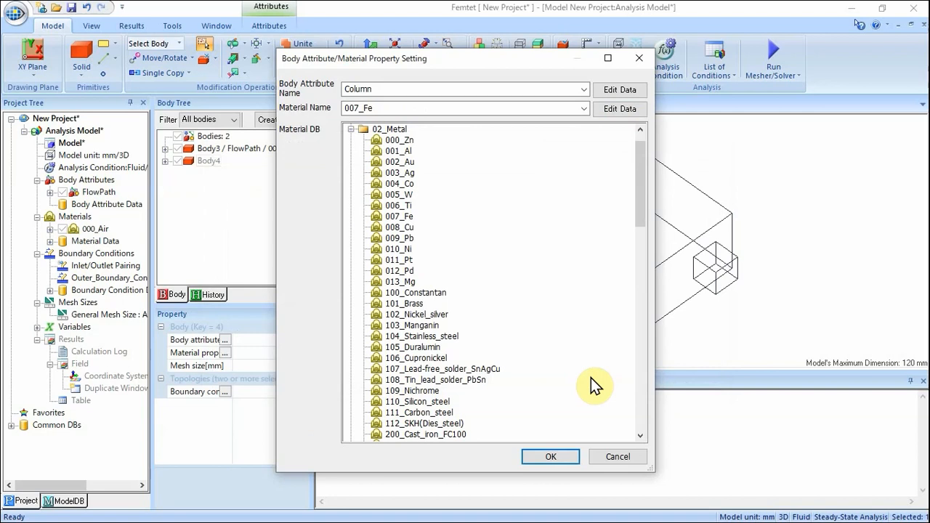
{"action": "left_click", "coordinate": [574, 452]}
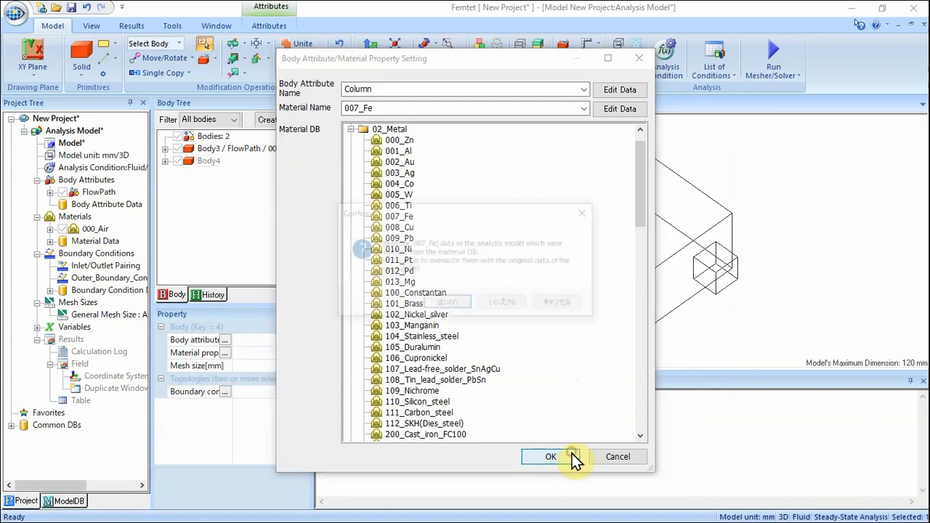
{"action": "left_click", "coordinate": [458, 303]}
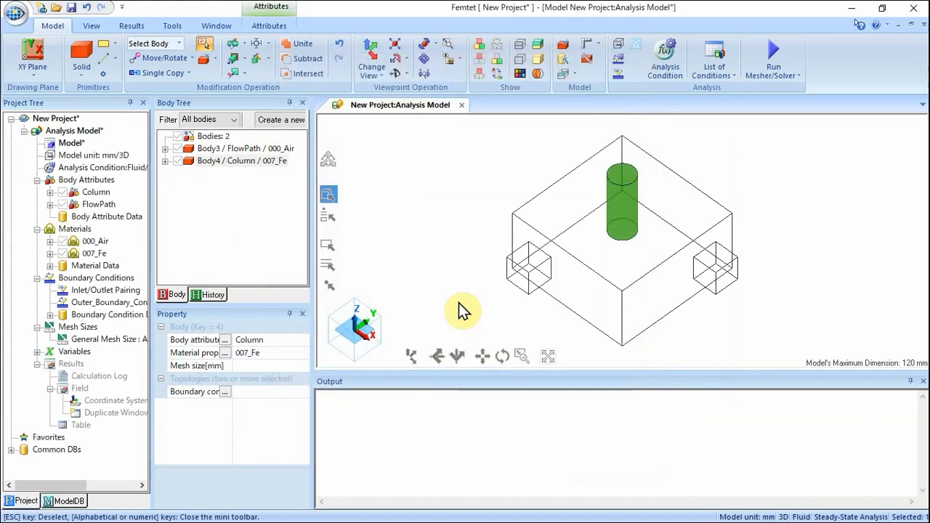
Paint the bodies in colours by body attribute.
{"action": "left_click", "coordinate": [444, 205]}
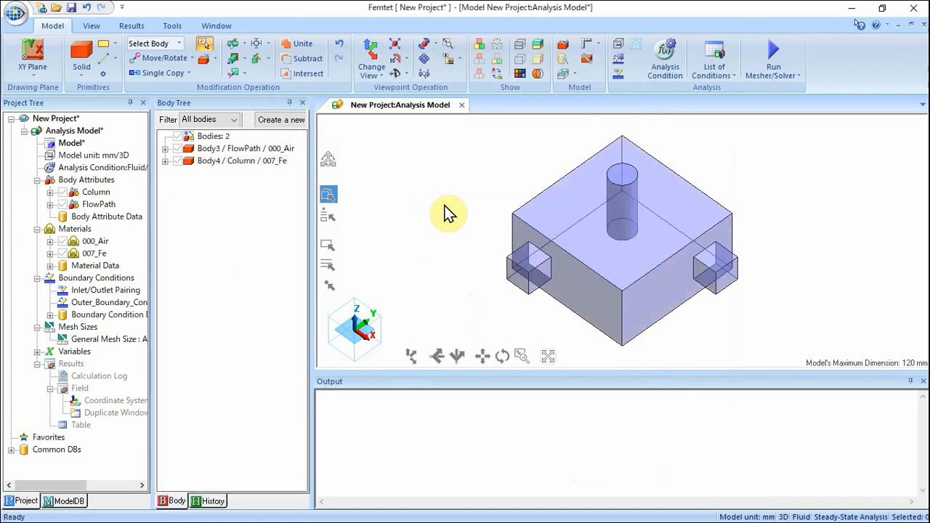
{"action": "left_click", "coordinate": [521, 76]}
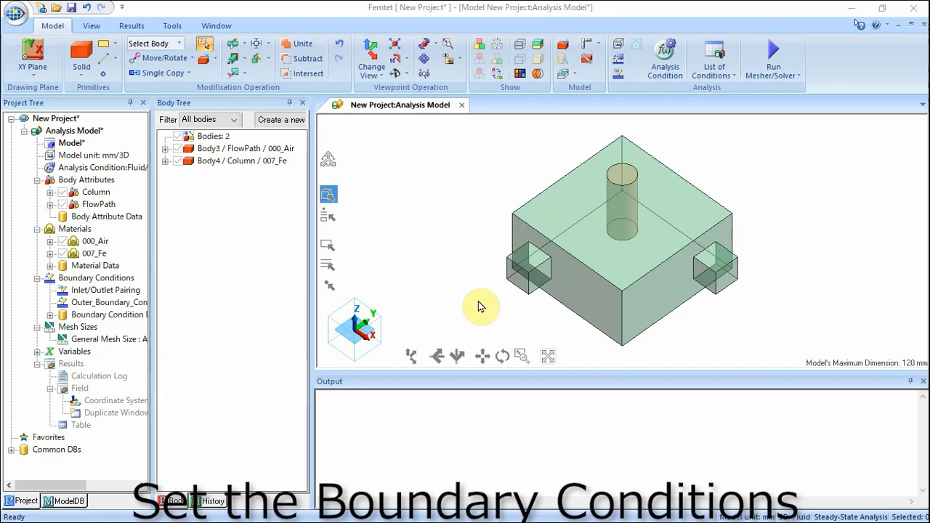
Switch to face selection, pick the left opening face, and create a boundary condition named Inlet on it.
{"action": "left_click", "coordinate": [178, 43]}
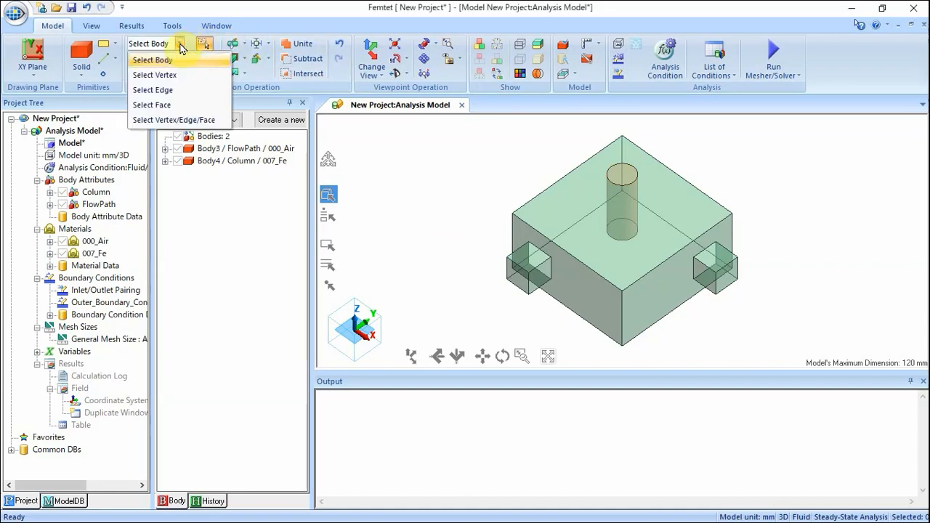
{"action": "left_click", "coordinate": [177, 106]}
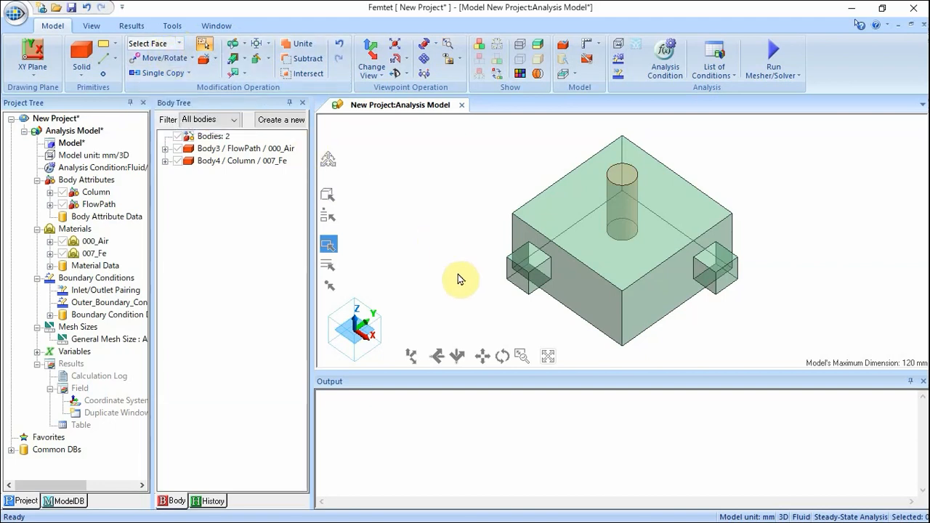
{"action": "left_click", "coordinate": [519, 281]}
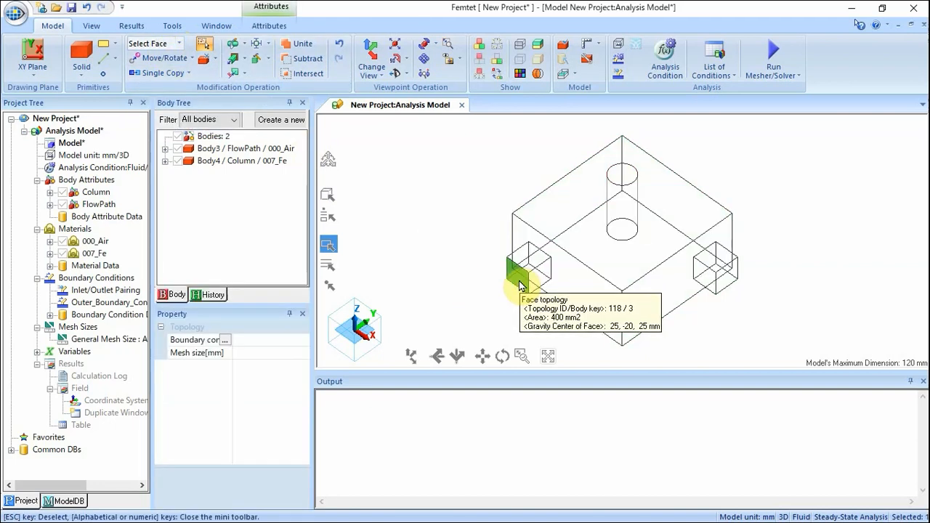
{"action": "right_click", "coordinate": [522, 275]}
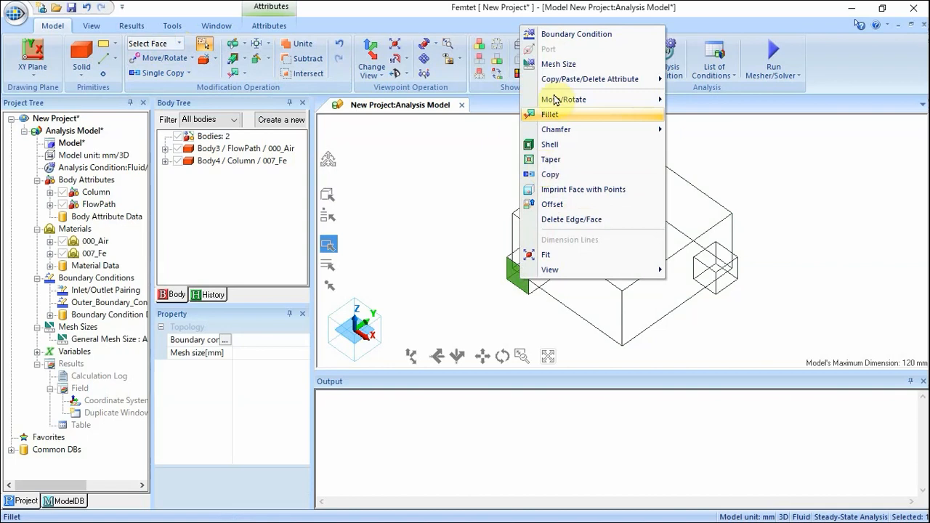
{"action": "left_click", "coordinate": [573, 34]}
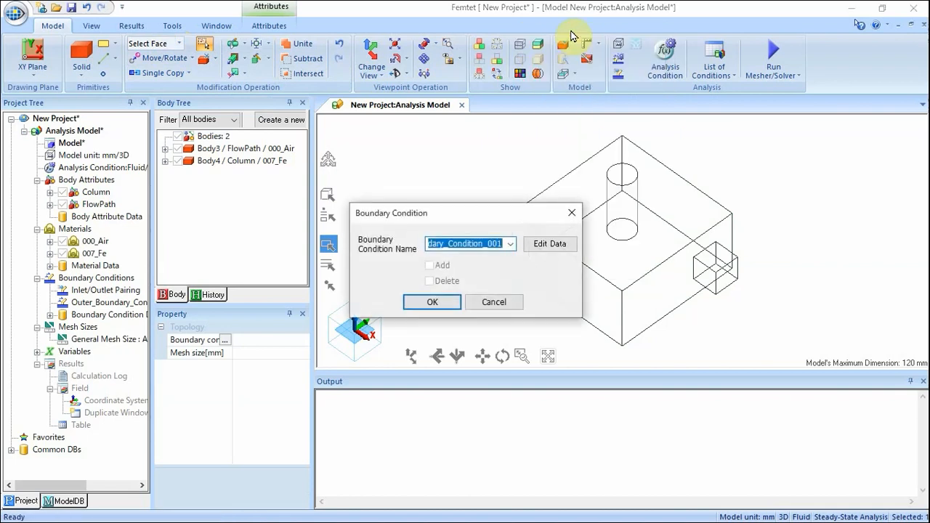
{"action": "type", "text": "Inlet"}
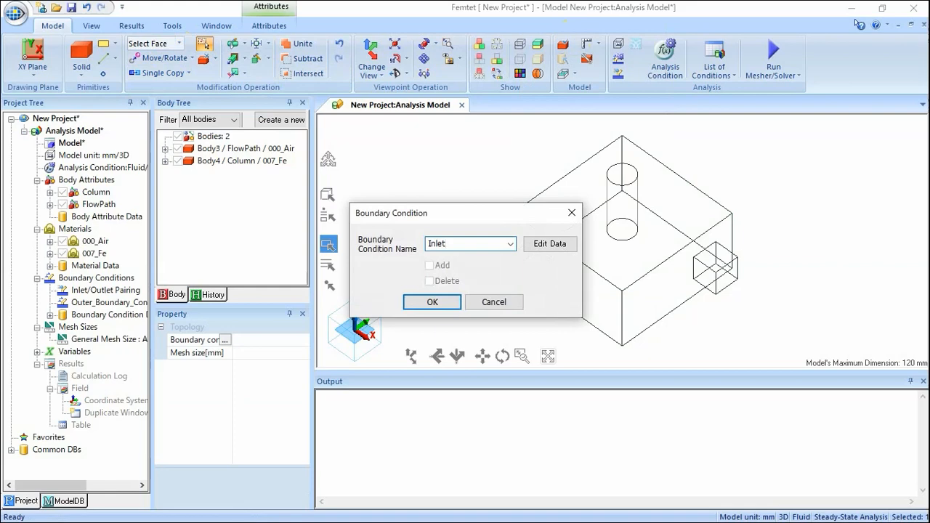
Set the Inlet condition to inflow type with a specified flow velocity of 1 m/s and confirm.
{"action": "left_click", "coordinate": [543, 245]}
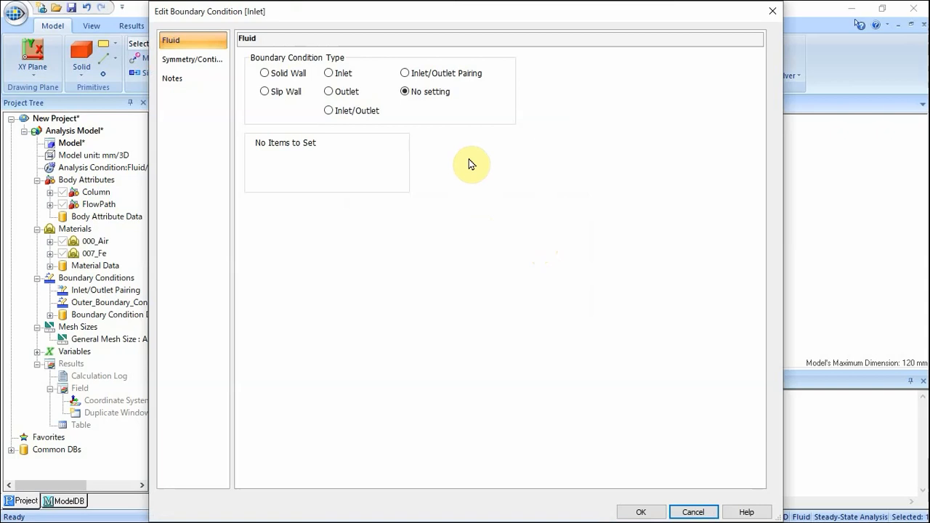
{"action": "left_click", "coordinate": [327, 75]}
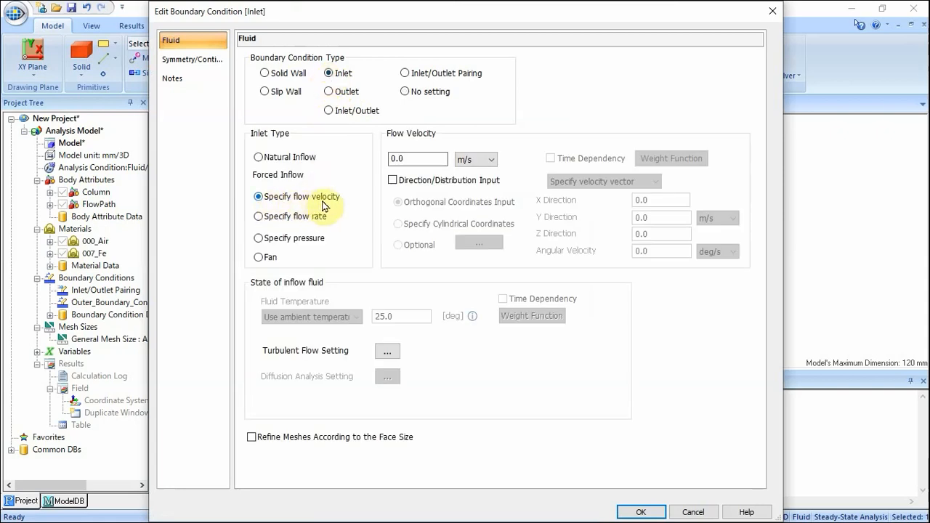
{"action": "left_click_drag", "start_coordinate": [421, 154], "coordinate": [368, 158]}
{"action": "type", "text": "1"}
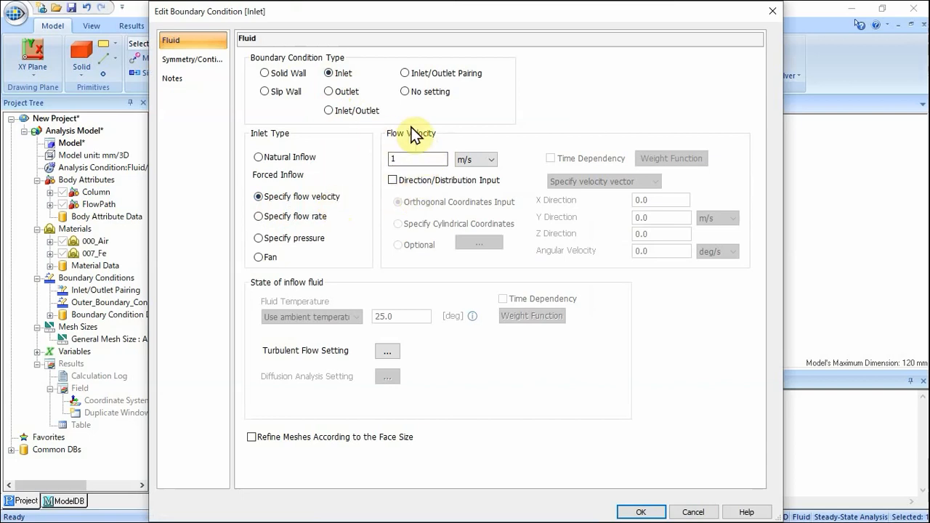
{"action": "left_click", "coordinate": [643, 513]}
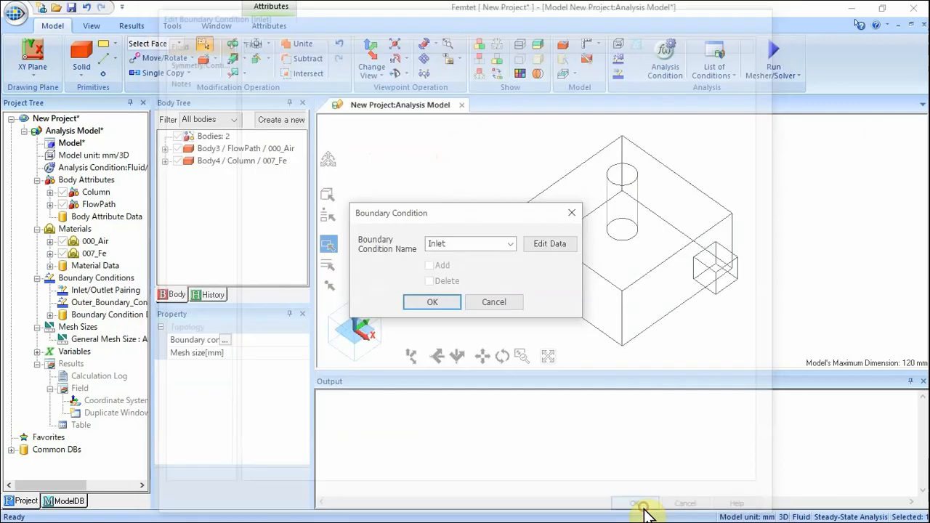
{"action": "left_click", "coordinate": [437, 298]}
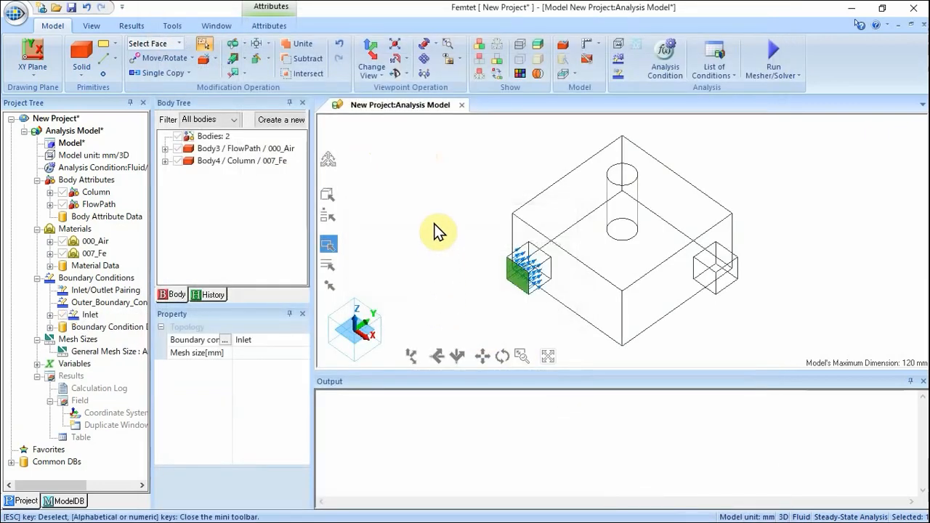
Assign the right opening face a boundary condition named Outlet of Outlet type with natural outflow.
{"action": "left_click", "coordinate": [730, 279]}
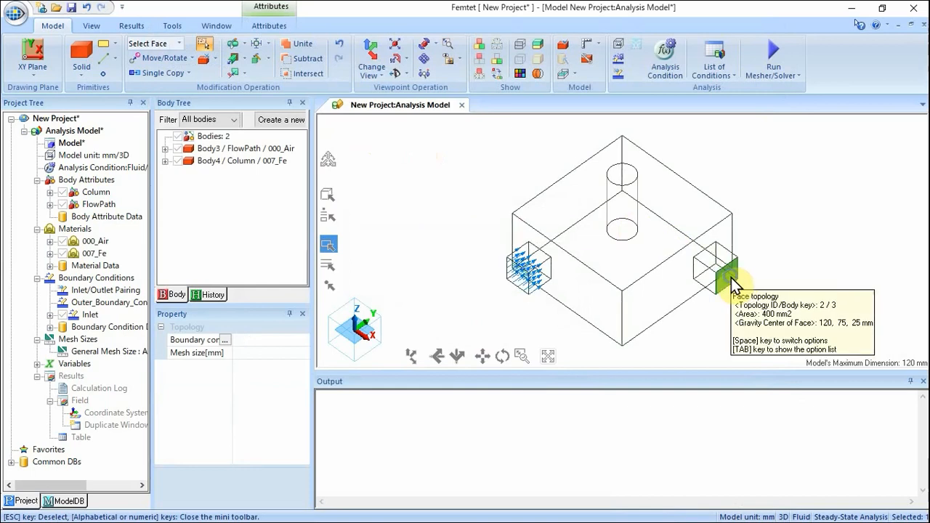
{"action": "right_click", "coordinate": [732, 282]}
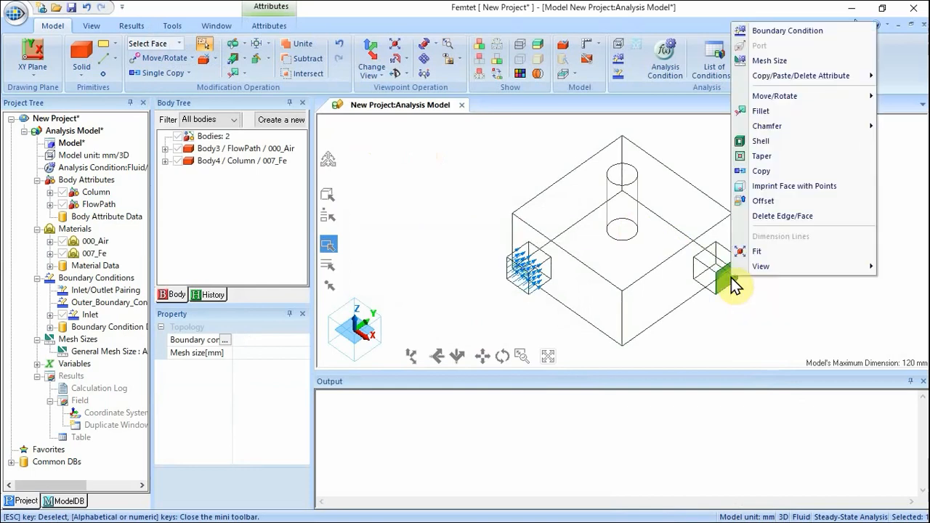
{"action": "left_click", "coordinate": [762, 34]}
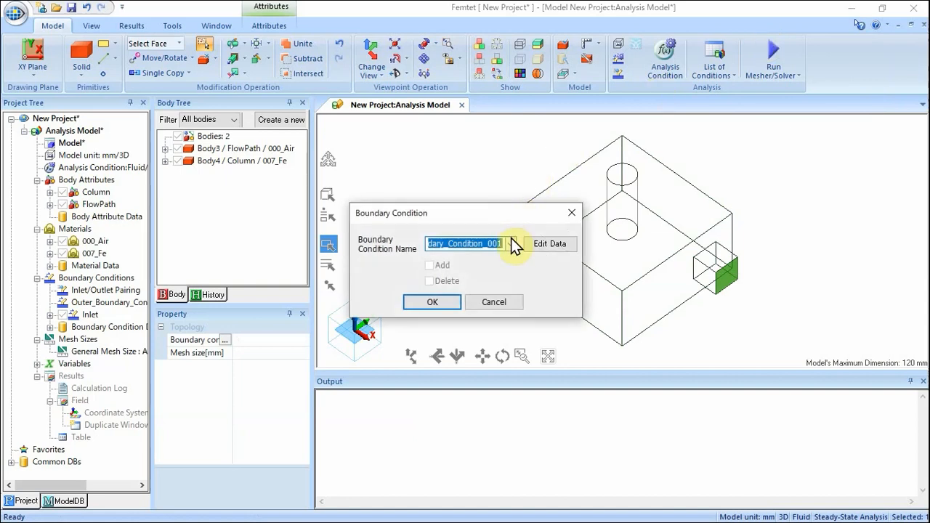
{"action": "type", "text": "Outlet"}
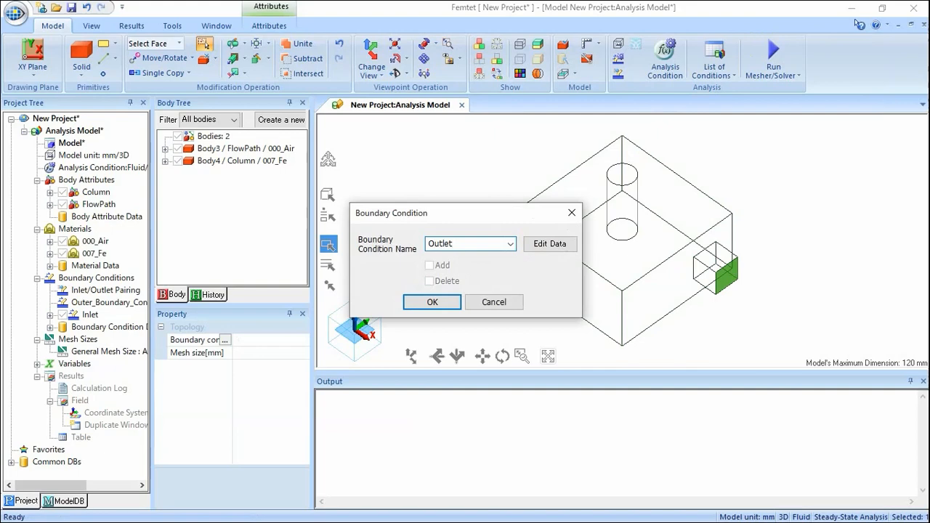
{"action": "left_click", "coordinate": [530, 243]}
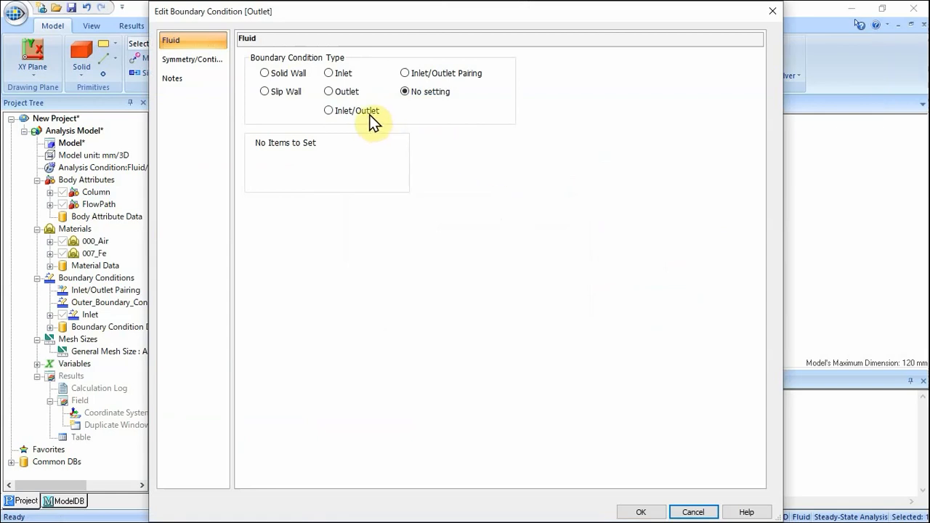
{"action": "left_click", "coordinate": [328, 92]}
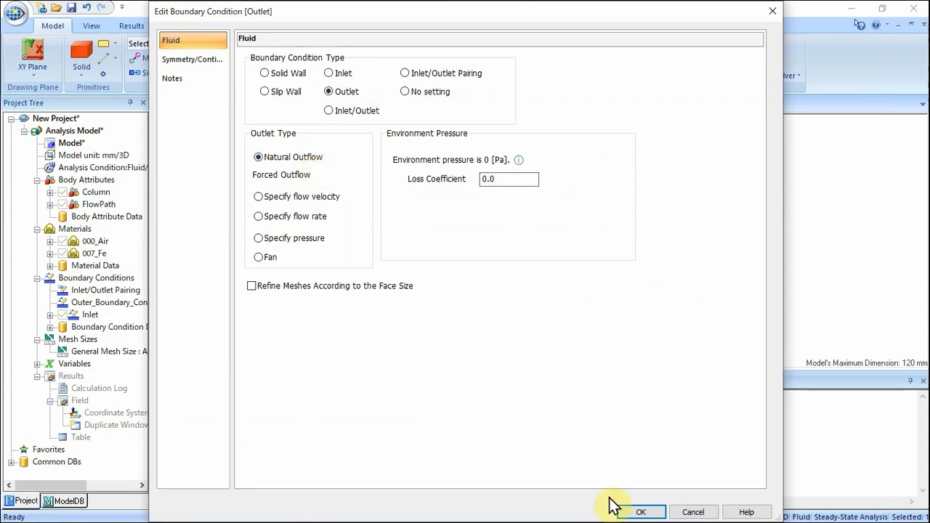
{"action": "left_click", "coordinate": [640, 513]}
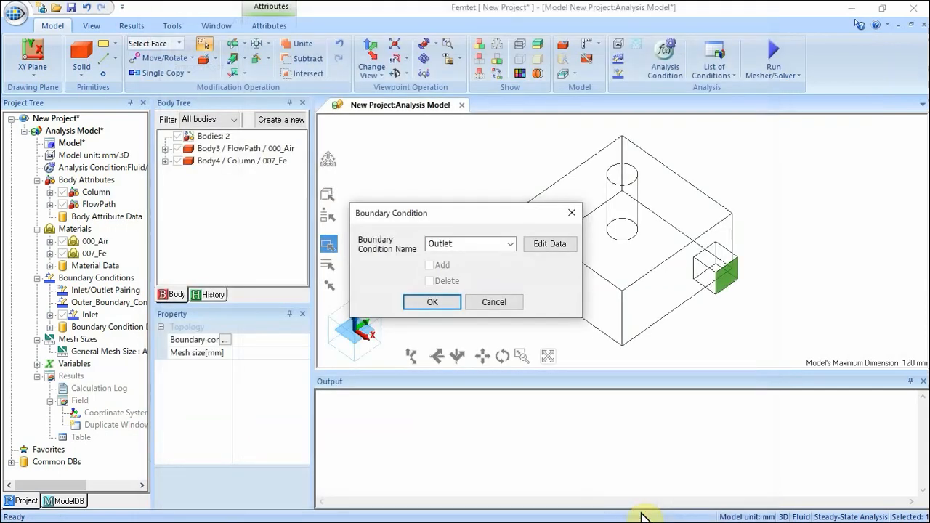
{"action": "left_click", "coordinate": [436, 303]}
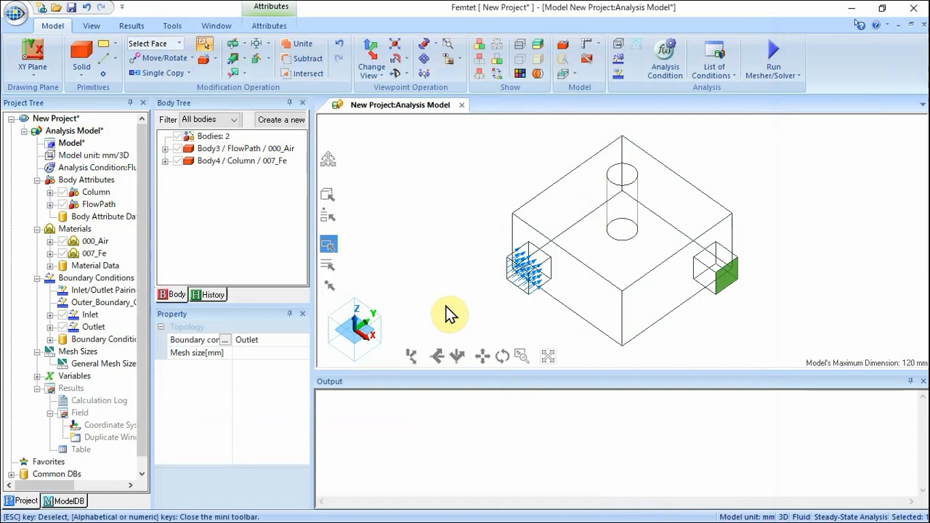
In the analysis conditions, turn off automatic mesh sizing and set the general mesh size to 6 mm.
{"action": "left_click", "coordinate": [449, 313]}
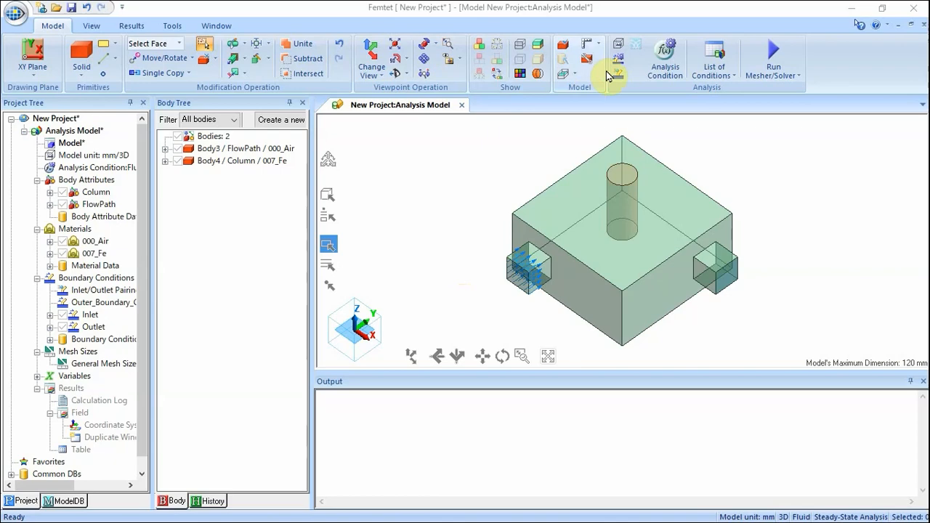
{"action": "left_click", "coordinate": [653, 56]}
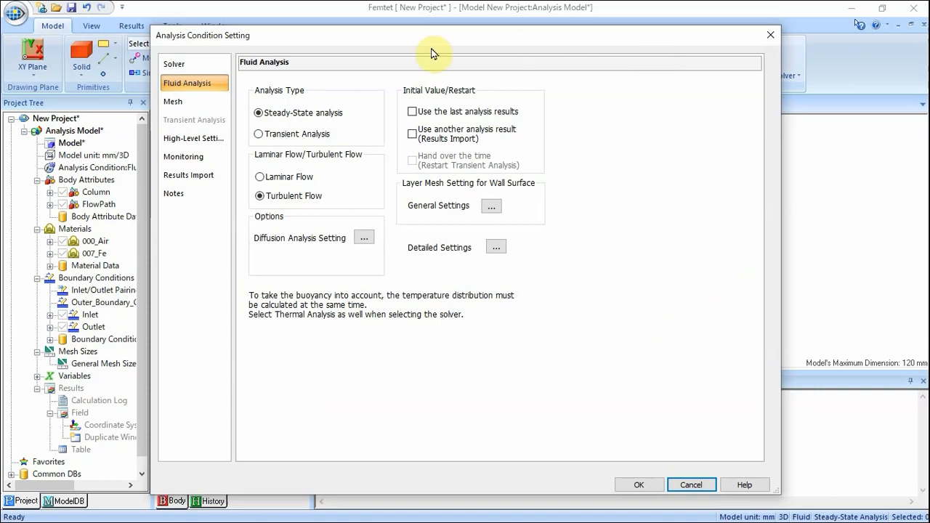
{"action": "left_click", "coordinate": [190, 103]}
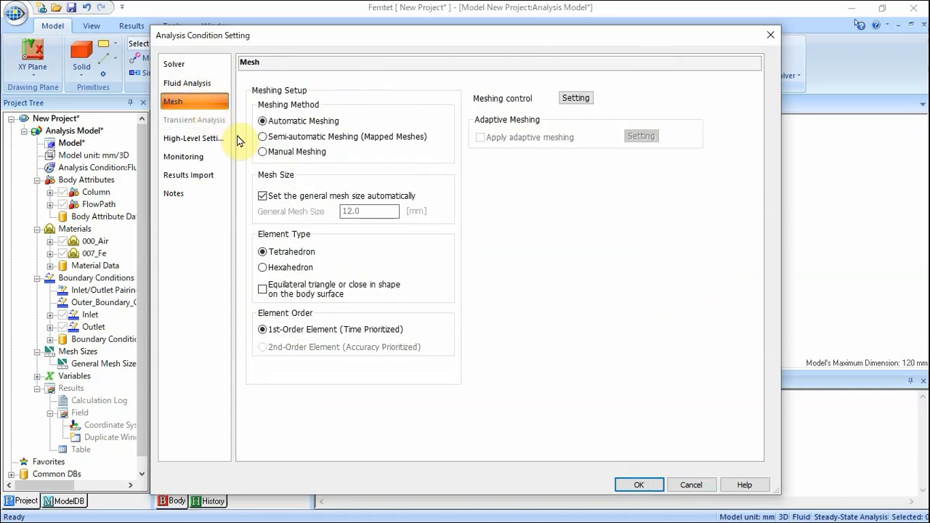
{"action": "left_click", "coordinate": [263, 198]}
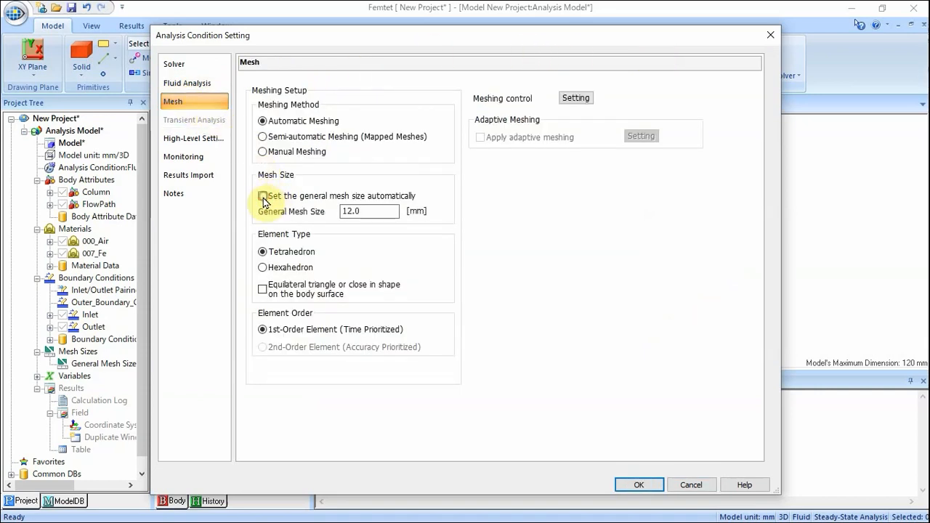
{"action": "double_click", "coordinate": [376, 212]}
{"action": "type", "text": "6"}
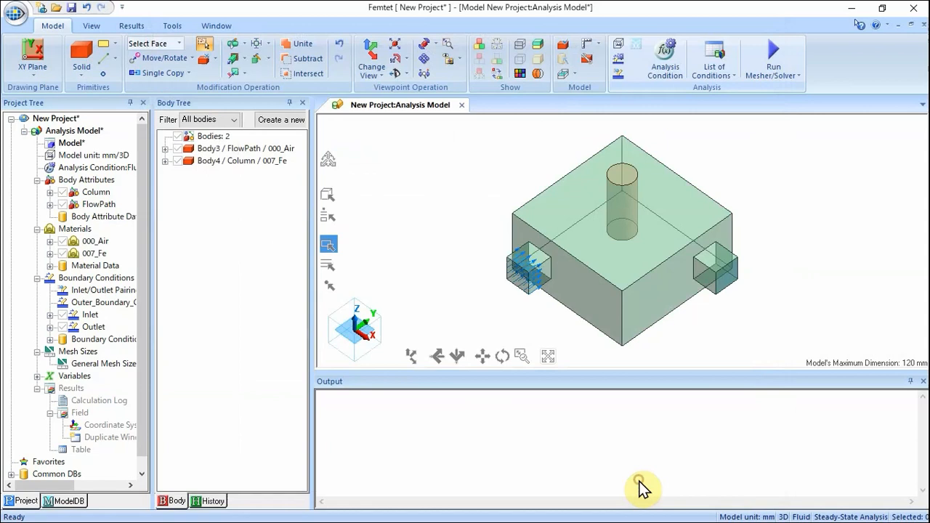
{"action": "left_click", "coordinate": [637, 481]}
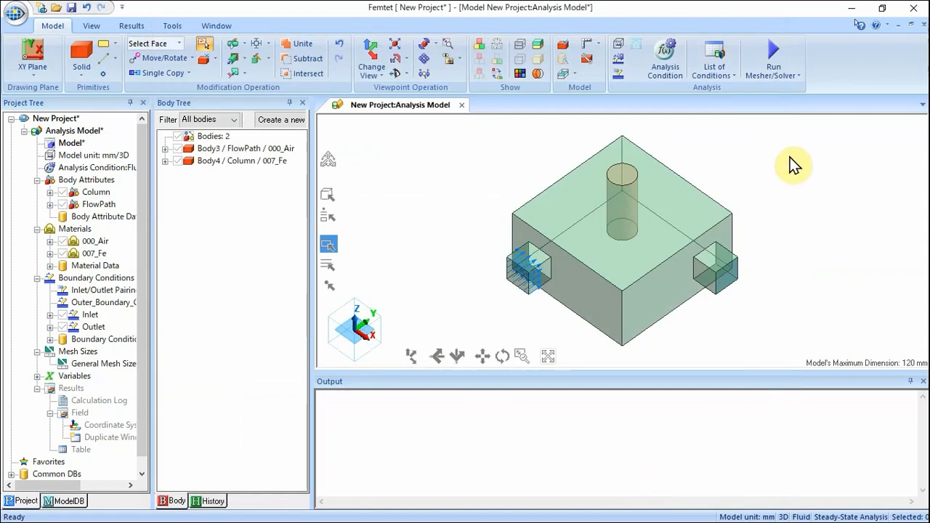
Run the mesher and solver, show the results, and review the wall force, flow rate and pressure loss tables.
{"action": "left_click", "coordinate": [773, 54]}
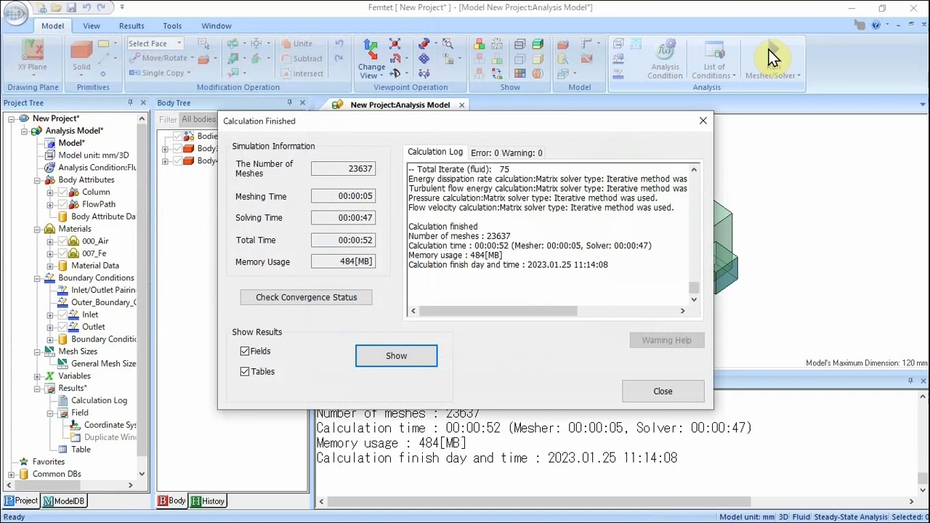
{"action": "left_click", "coordinate": [387, 353]}
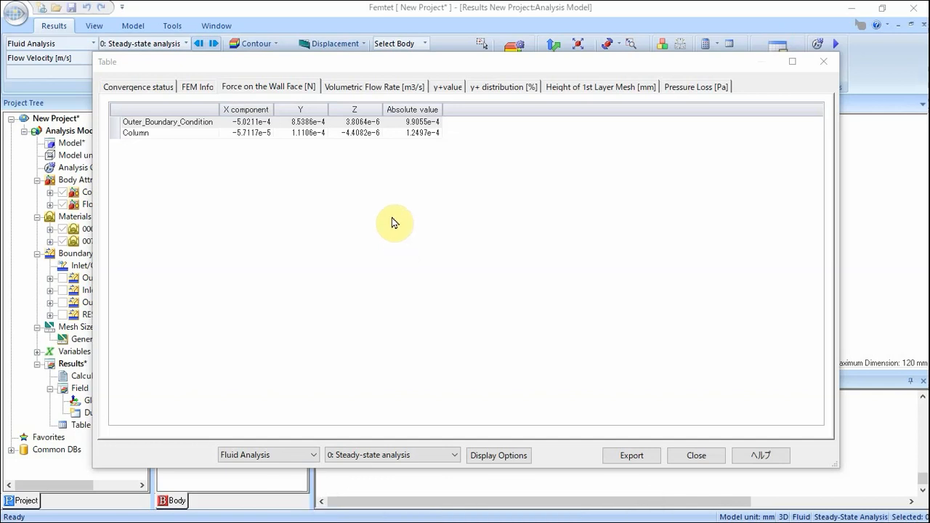
{"action": "left_click", "coordinate": [369, 86]}
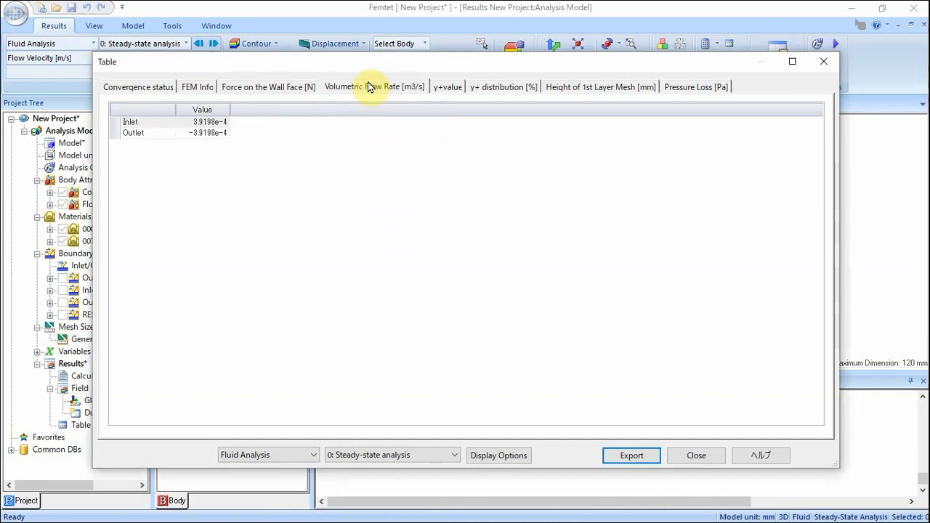
{"action": "left_click", "coordinate": [270, 87]}
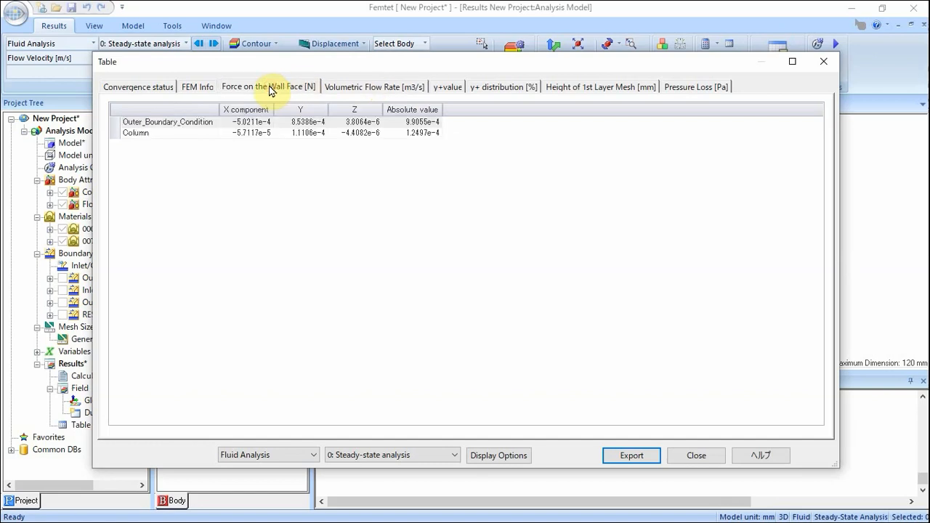
{"action": "left_click", "coordinate": [672, 87]}
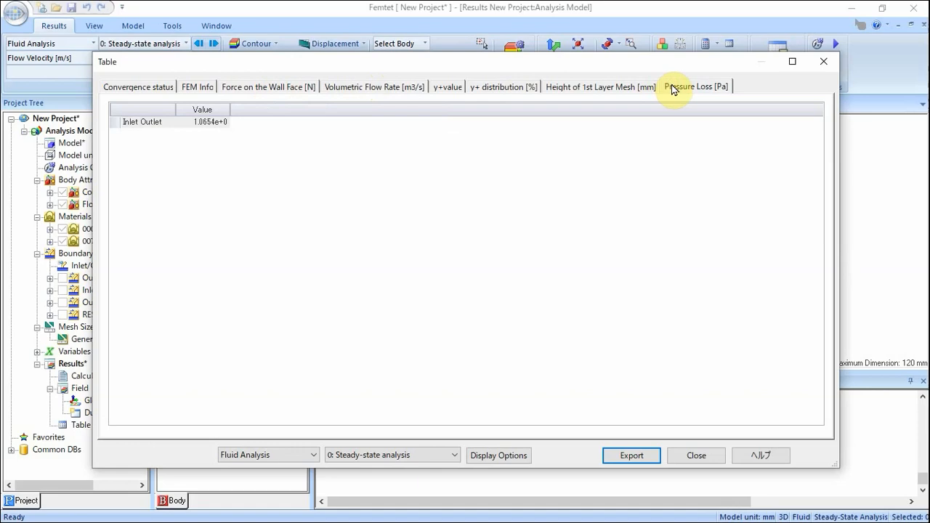
{"action": "left_click", "coordinate": [703, 456]}
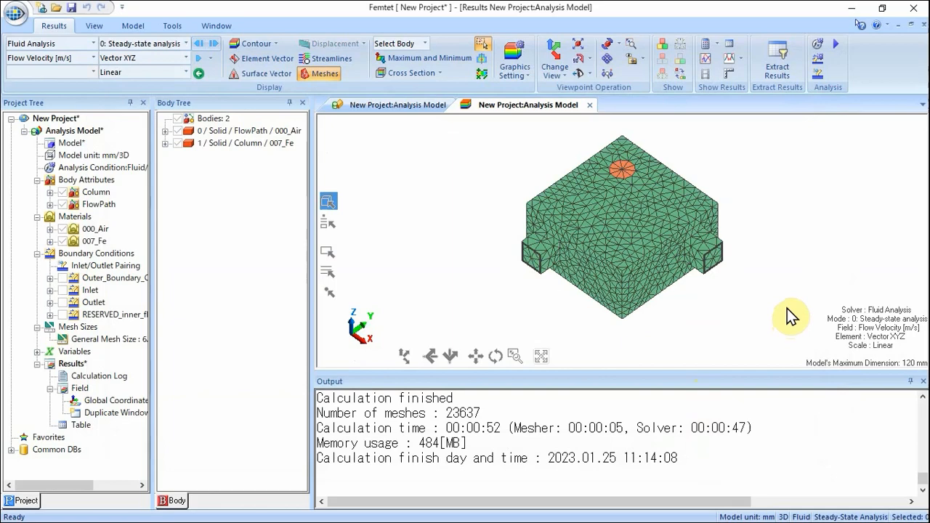
Show a gradation contour of flow velocity on a simple XY cross section at Z = 25 mm.
{"action": "left_click", "coordinate": [274, 44]}
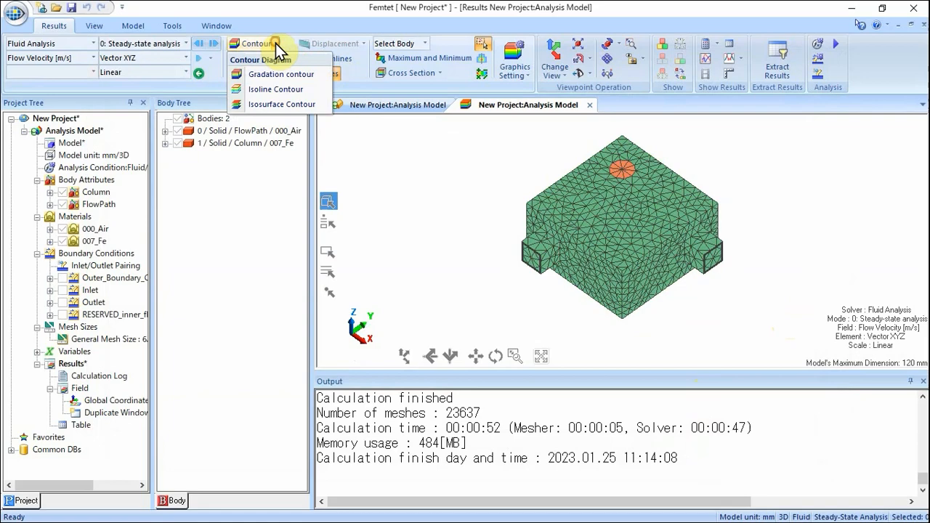
{"action": "left_click", "coordinate": [274, 73]}
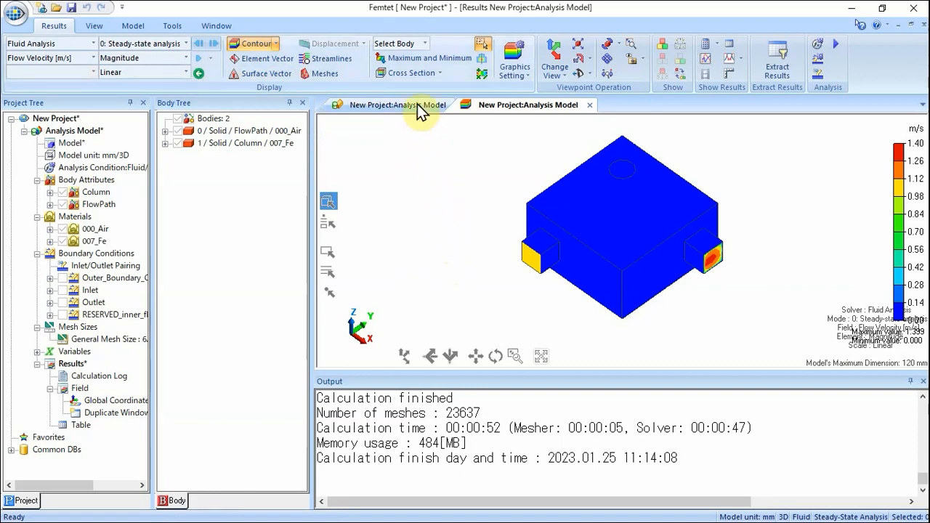
{"action": "left_click", "coordinate": [412, 73]}
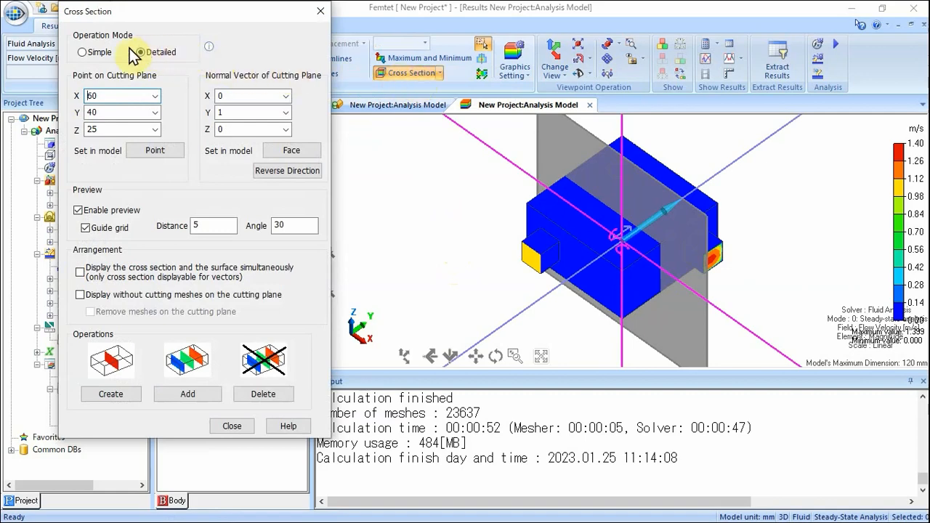
{"action": "left_click", "coordinate": [82, 53]}
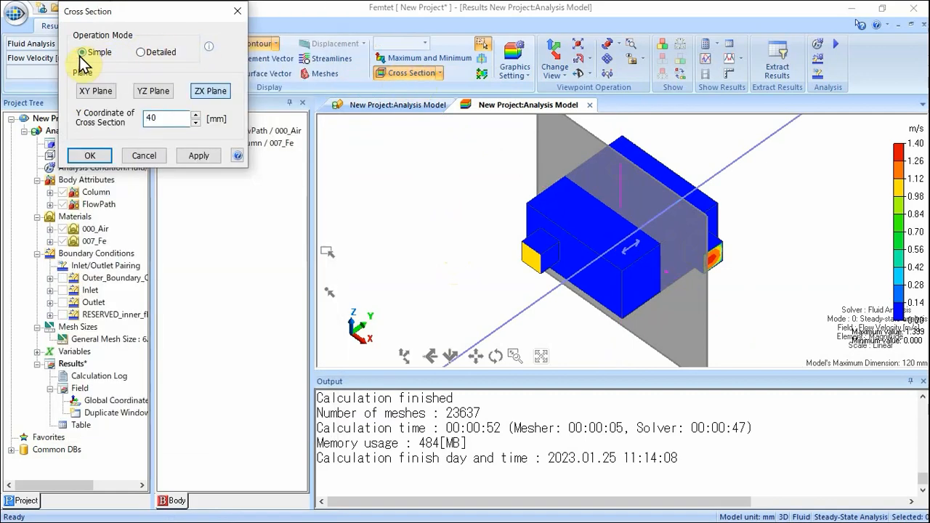
{"action": "left_click", "coordinate": [101, 93]}
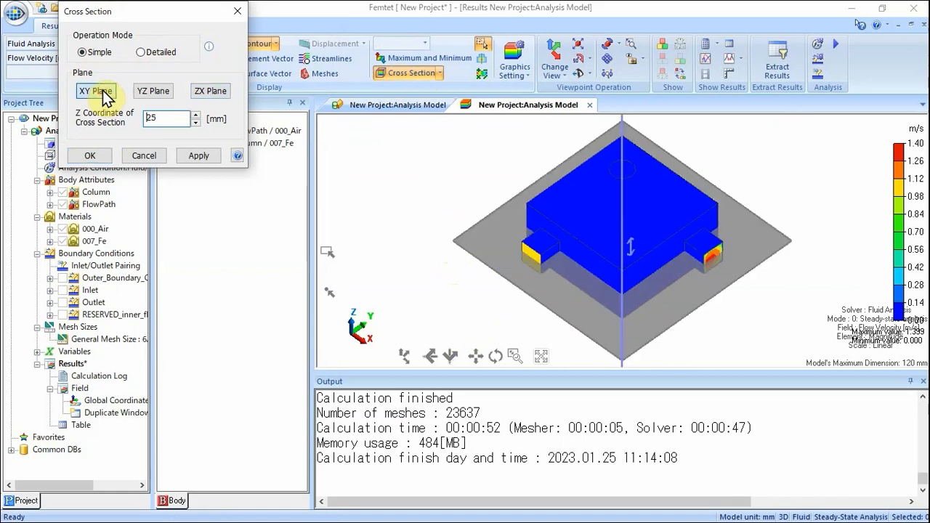
{"action": "left_click", "coordinate": [95, 155]}
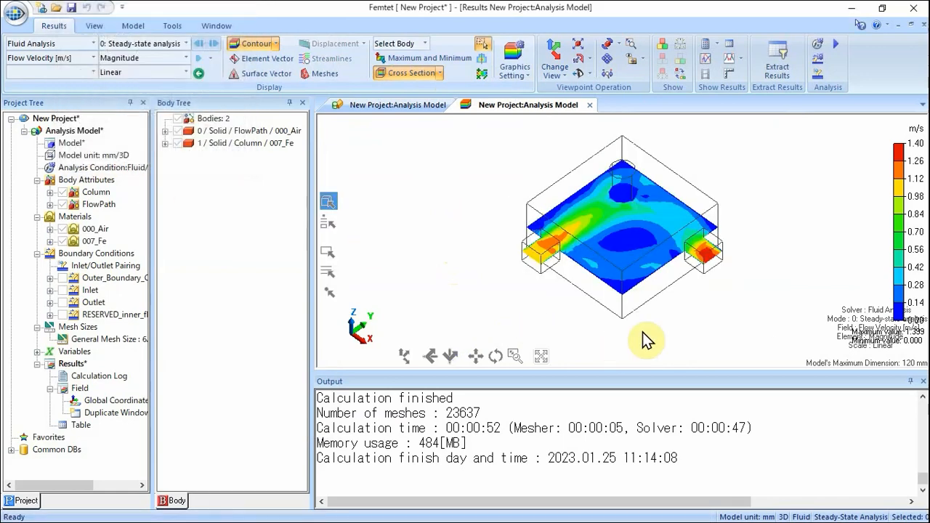
Display element velocity vectors on the cross section, then throughout the whole flow path with the cross section turned off.
{"action": "left_click", "coordinate": [549, 359]}
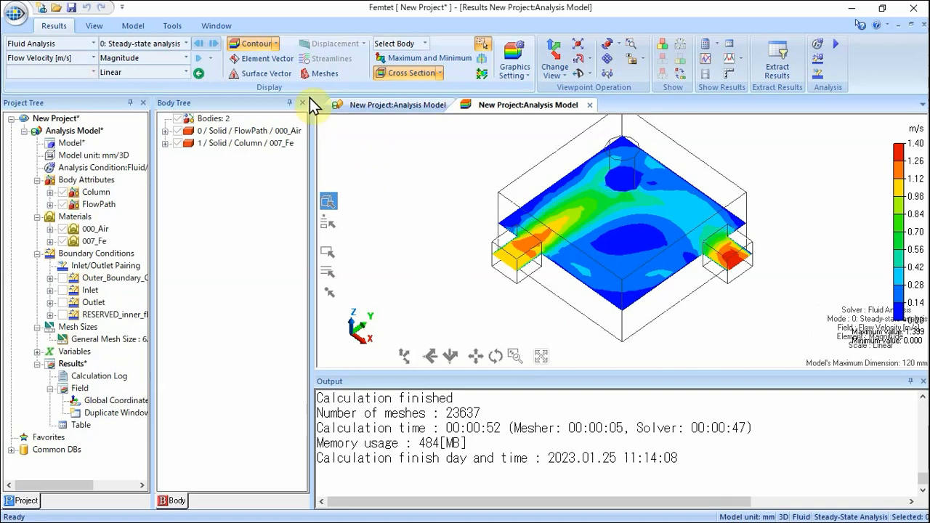
{"action": "left_click", "coordinate": [263, 58]}
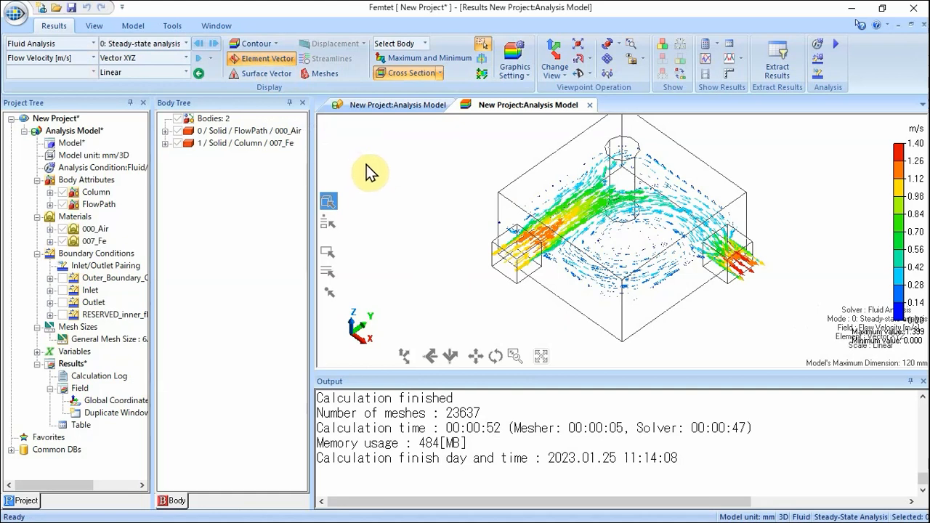
{"action": "left_click", "coordinate": [406, 74]}
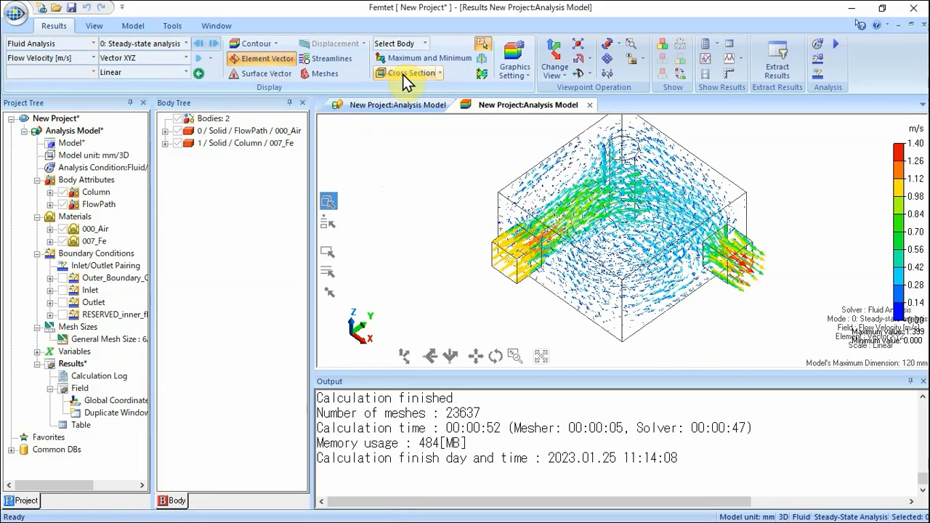
Replace the velocity vectors with velocity streamlines through the flow path.
{"action": "left_click", "coordinate": [263, 60]}
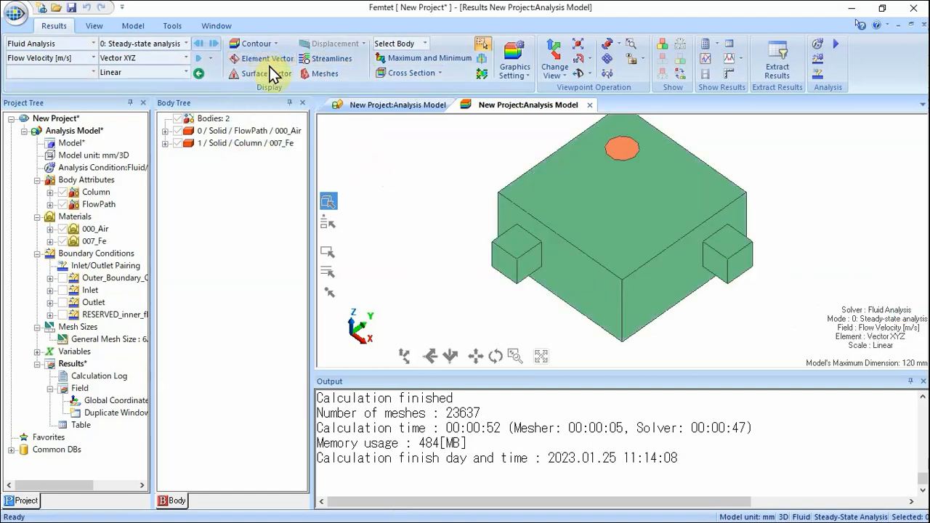
{"action": "left_click", "coordinate": [332, 64]}
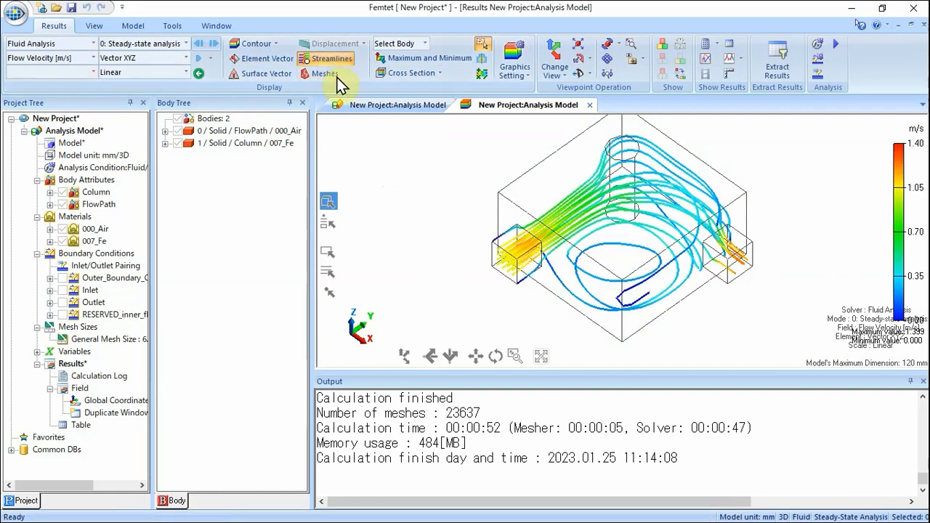
{"action": "mouse_move", "coordinate": [722, 293]}
{"action": "middle_mouse_down"}
{"action": "mouse_move", "coordinate": [706, 300]}
{"action": "mouse_move", "coordinate": [723, 334]}
{"action": "mouse_move", "coordinate": [720, 301]}
{"action": "mouse_move", "coordinate": [714, 316]}
{"action": "mouse_move", "coordinate": [723, 321]}
{"action": "middle_mouse_up"}
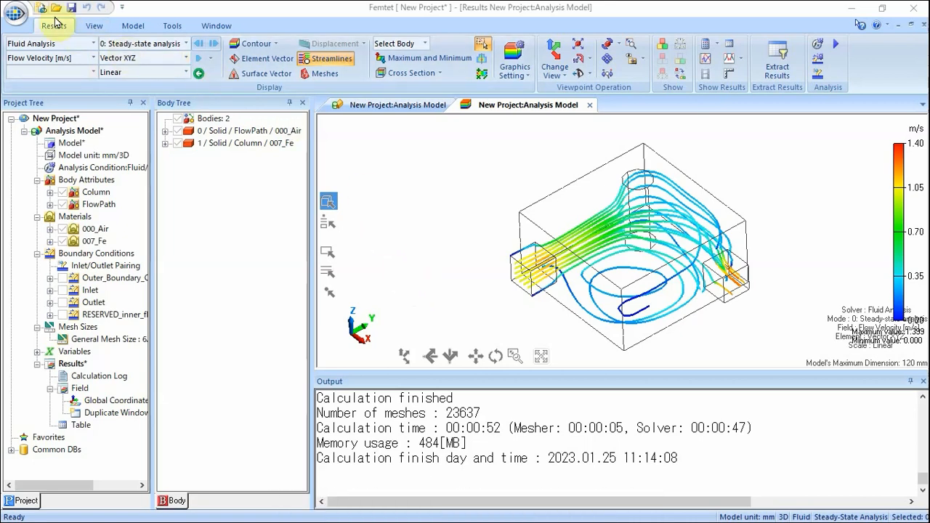
Open the application menu.
{"action": "left_click", "coordinate": [15, 13]}
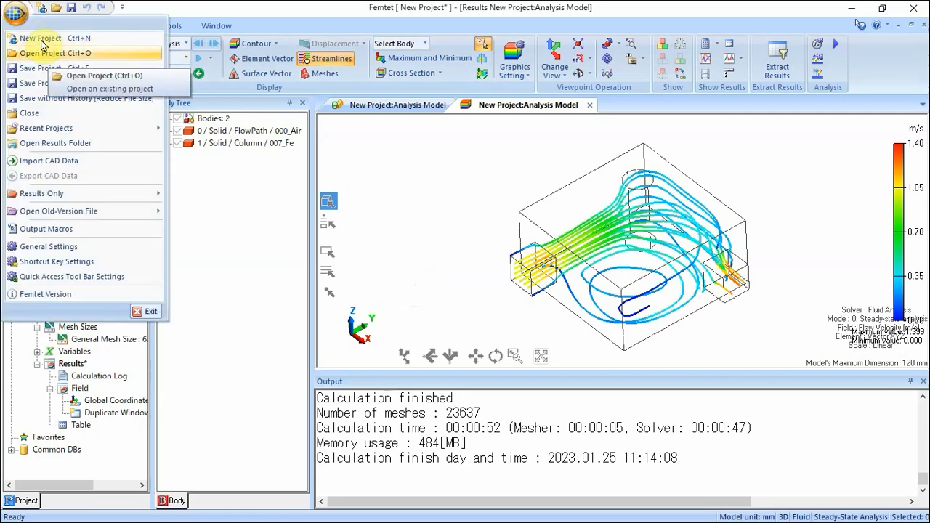